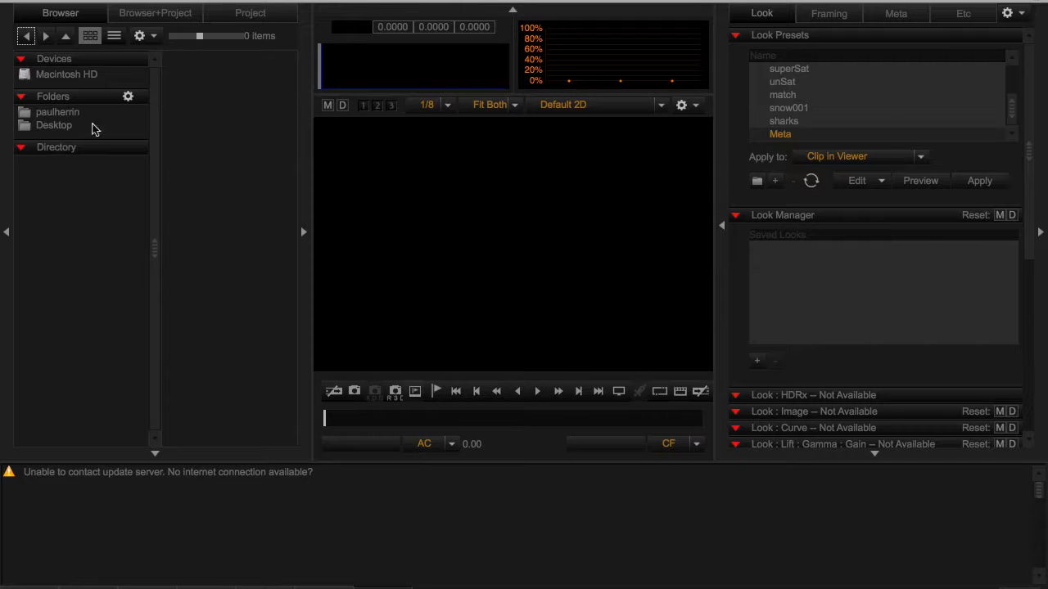
- Browse from the home folder to the underwater folder in Movies and open the coral reef clip A003_C013_05150R in the viewer
left_click(60, 115)
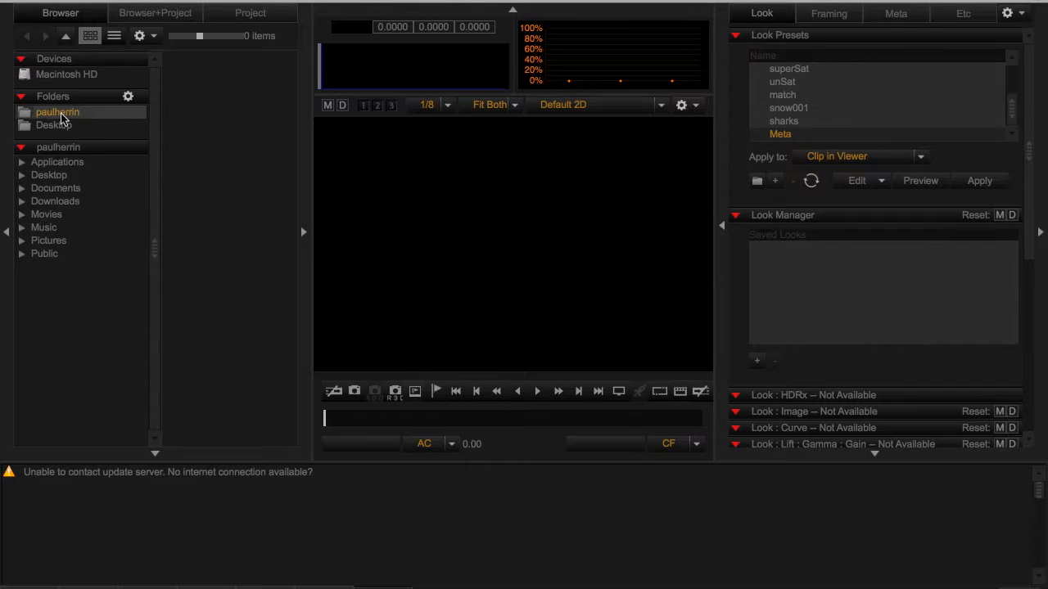
left_click(52, 215)
left_click(21, 215)
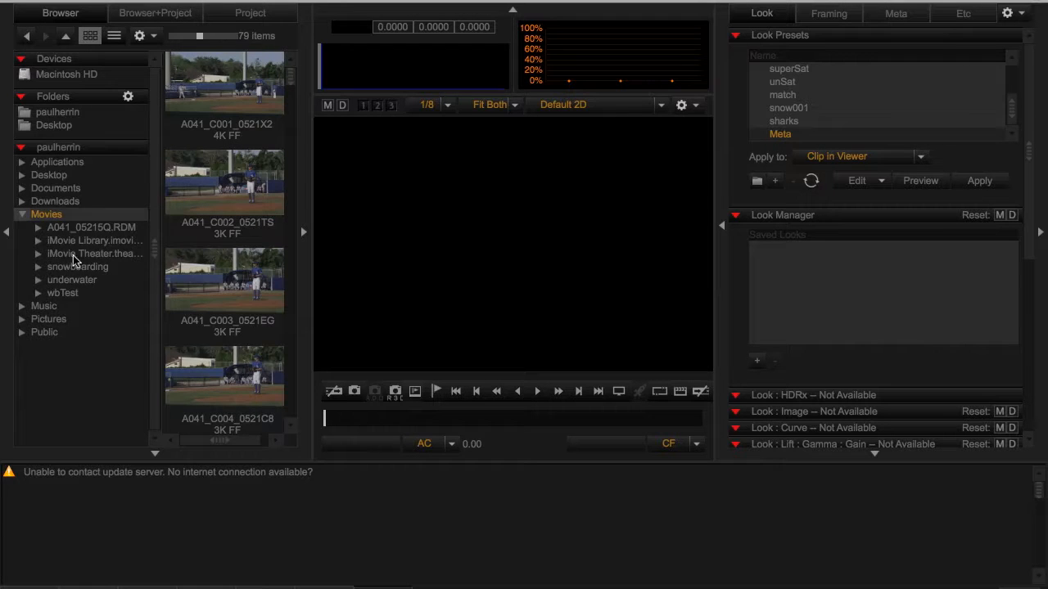
left_click(67, 281)
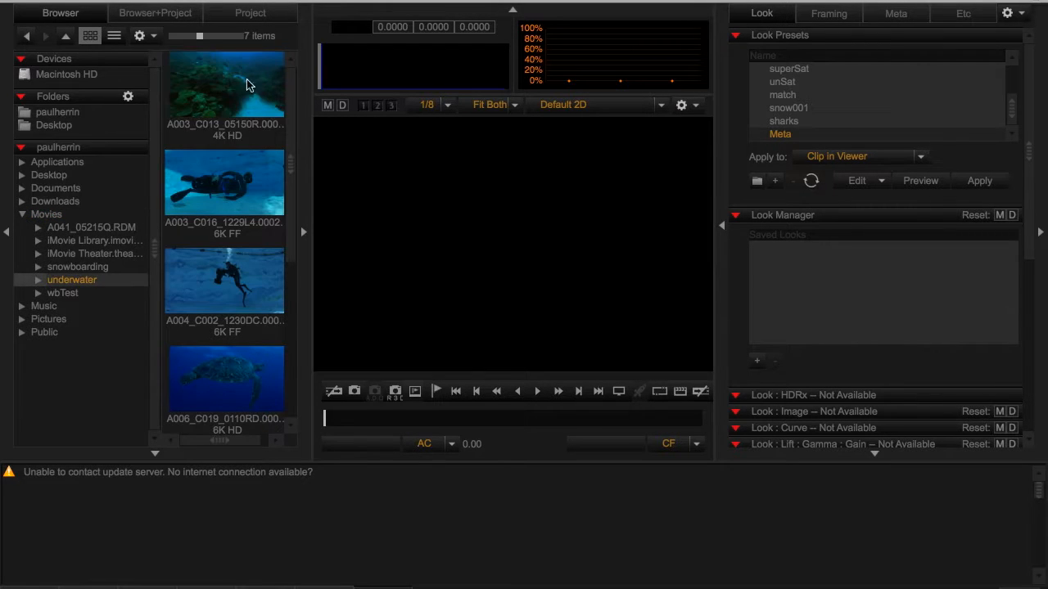
left_click(246, 84)
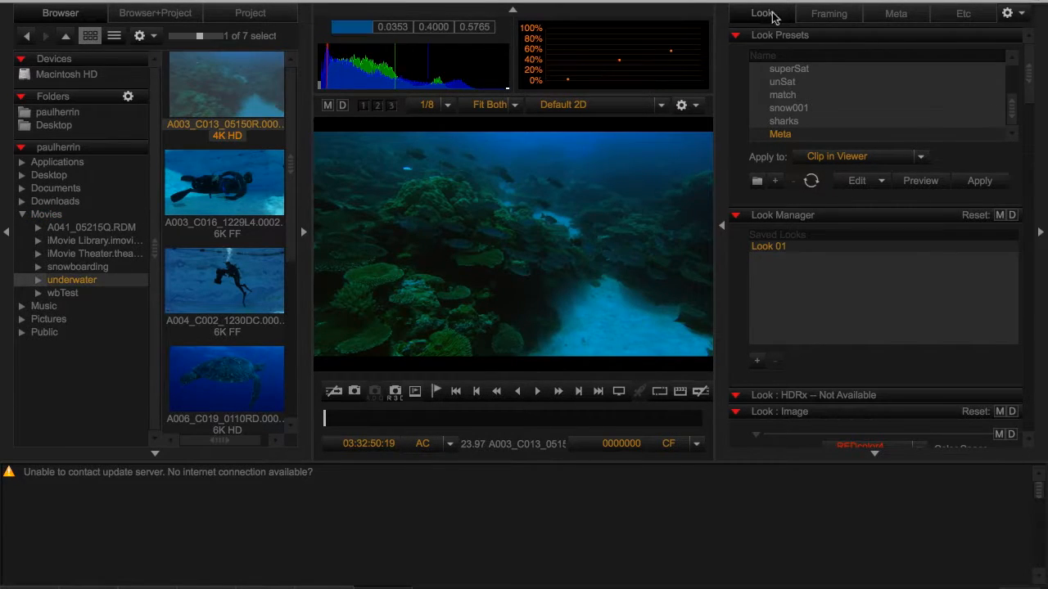
- Preview the Meta look preset on the clip in the viewer and apply it
left_click(1037, 4)
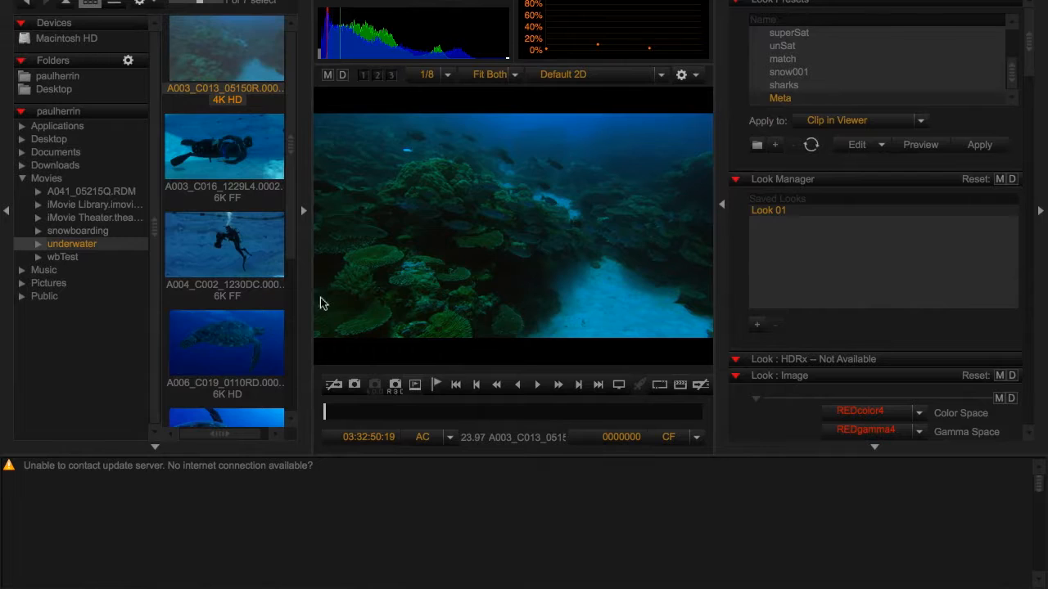
left_click(922, 145)
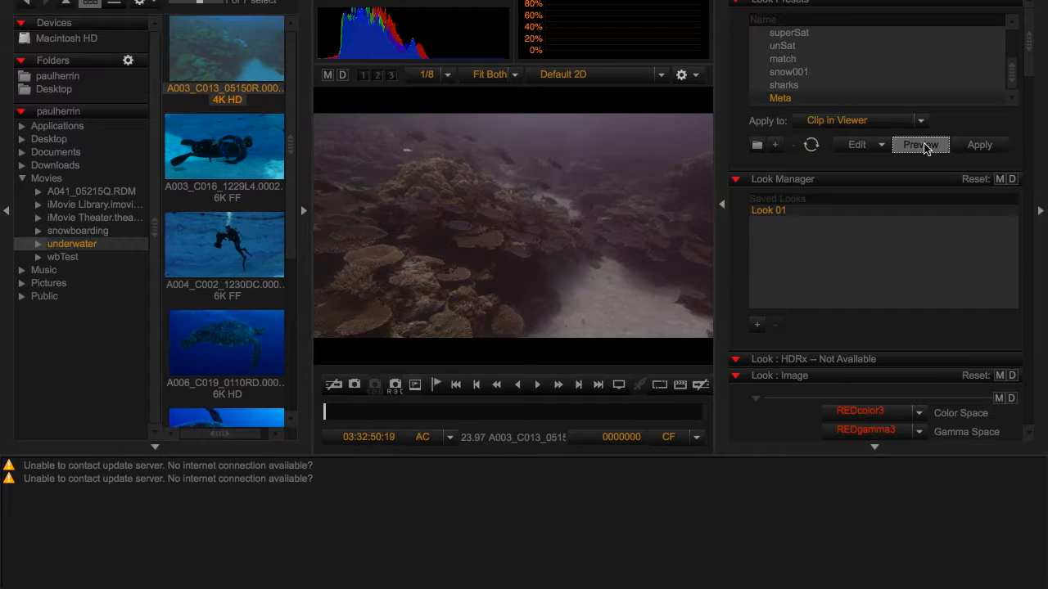
left_click(920, 144)
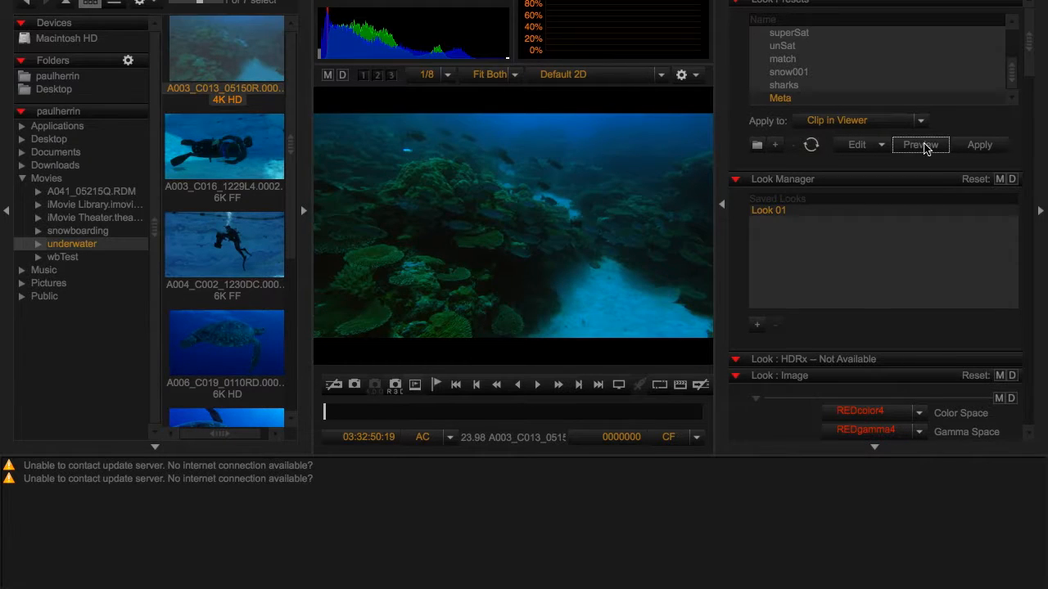
left_click(976, 147)
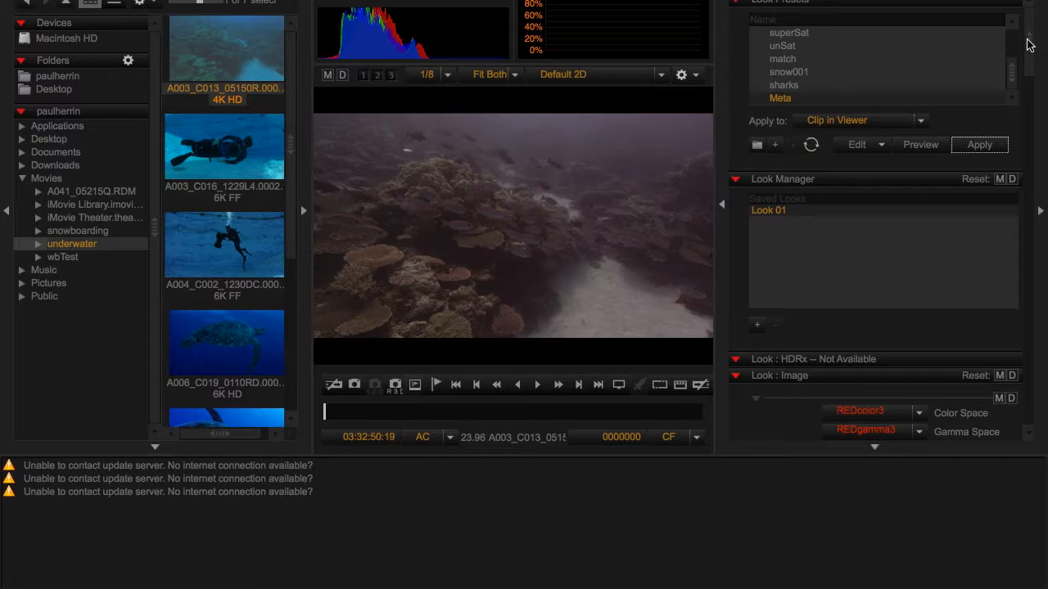
- Set the color space in the image look settings to REDcolor4
left_click_drag(1029, 45, 1029, 70)
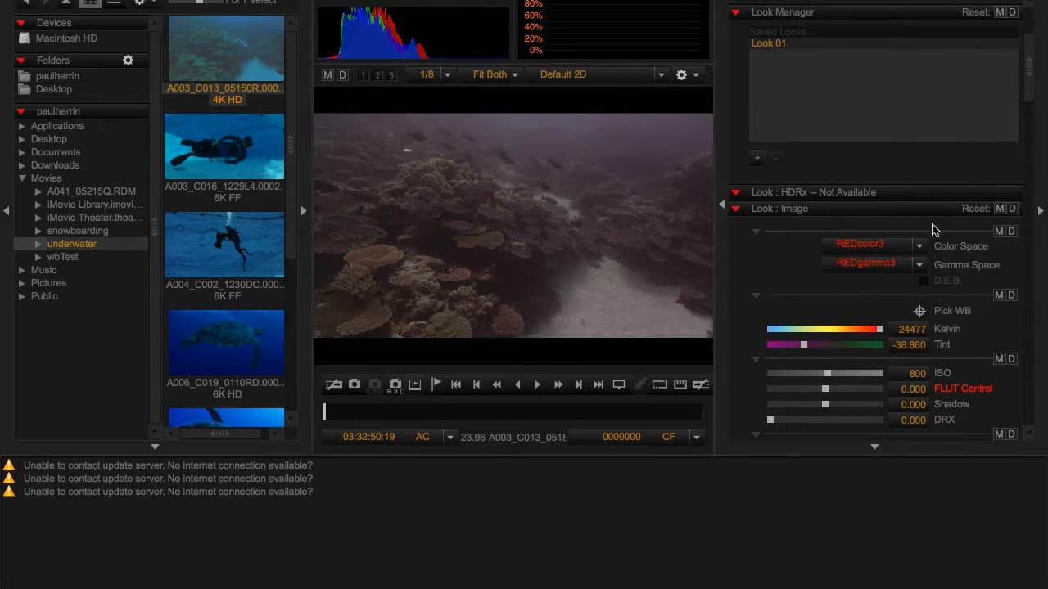
left_click(920, 246)
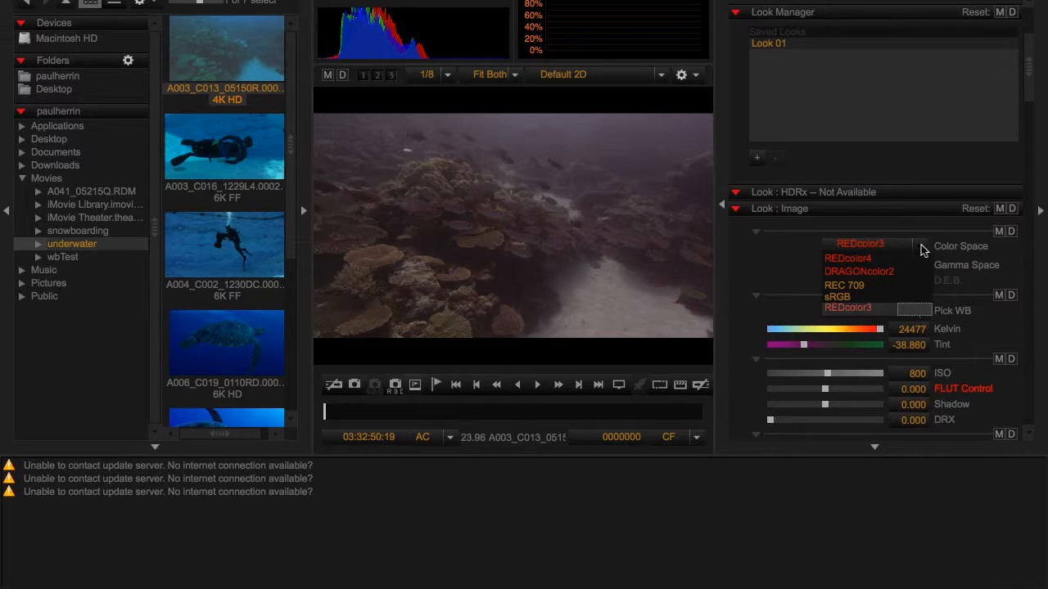
left_click(918, 257)
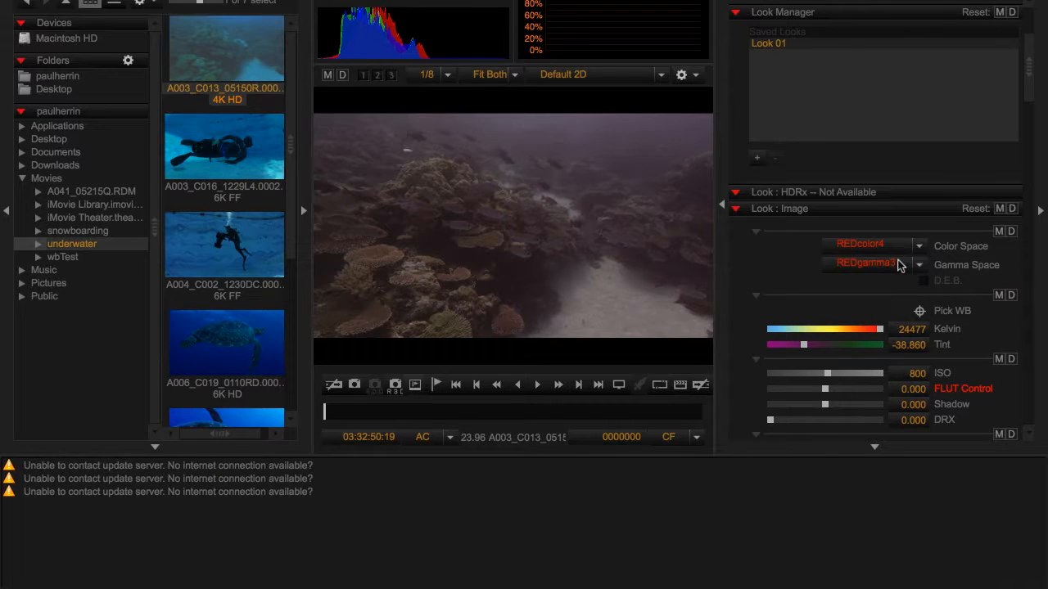
left_click(918, 248)
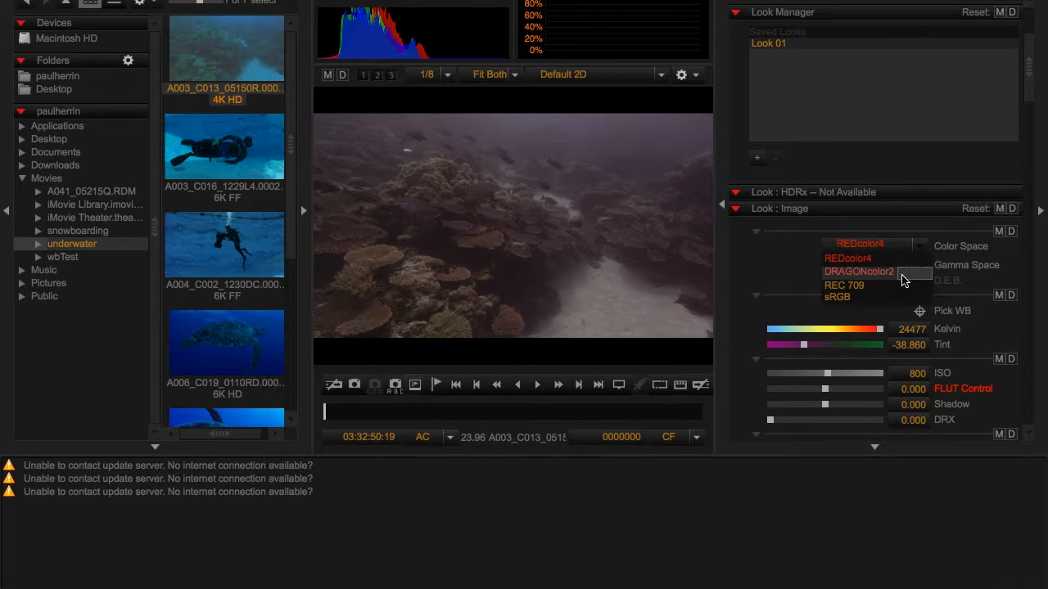
left_click(918, 245)
- Check the gamma and color space options and set the gamma space to REDgamma4
left_click(920, 263)
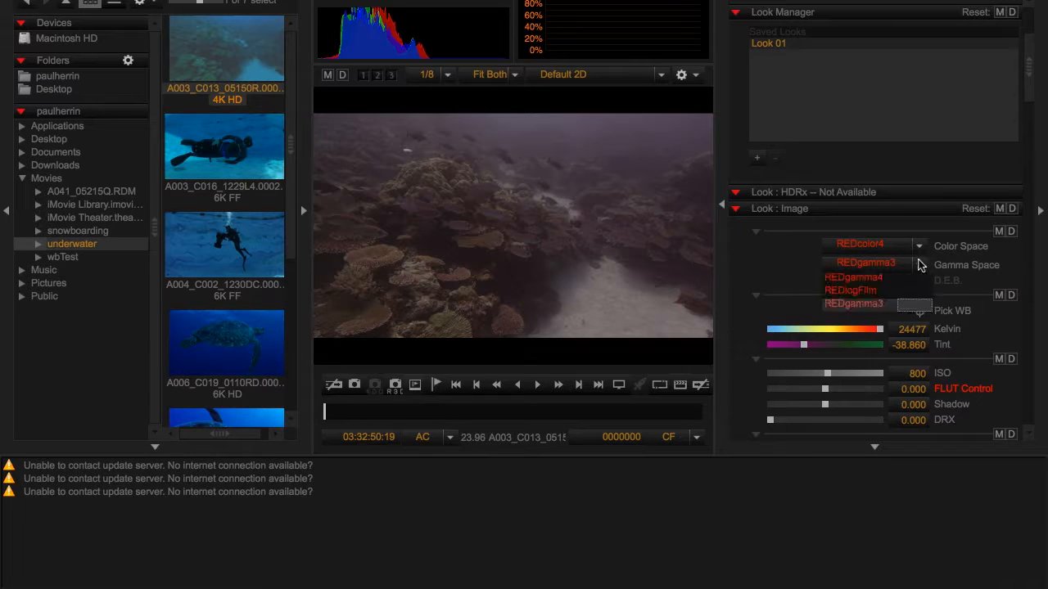
left_click(907, 304)
left_click(919, 247)
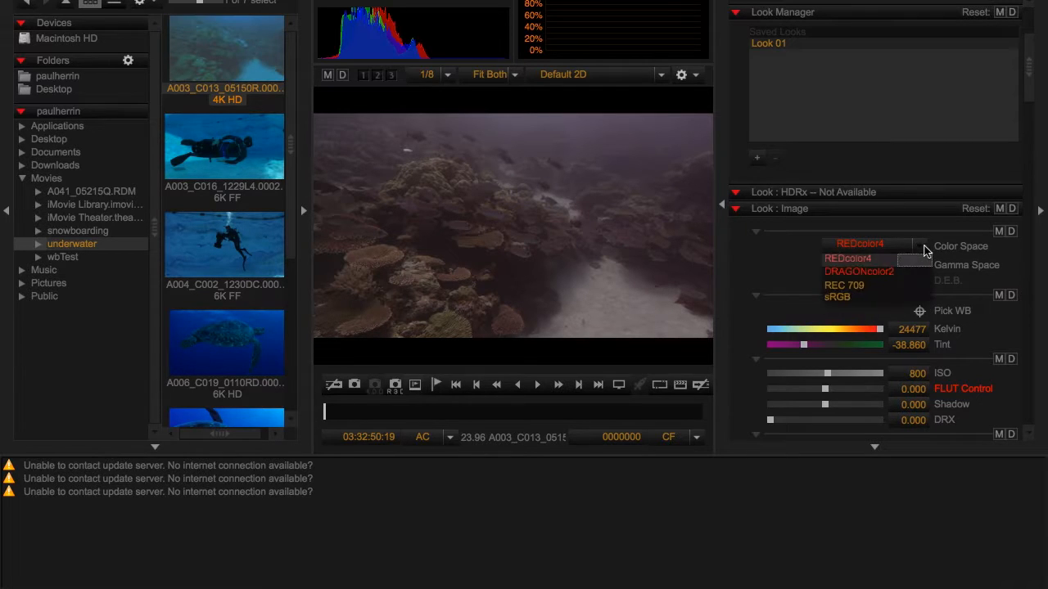
left_click(794, 277)
left_click(917, 269)
left_click(906, 278)
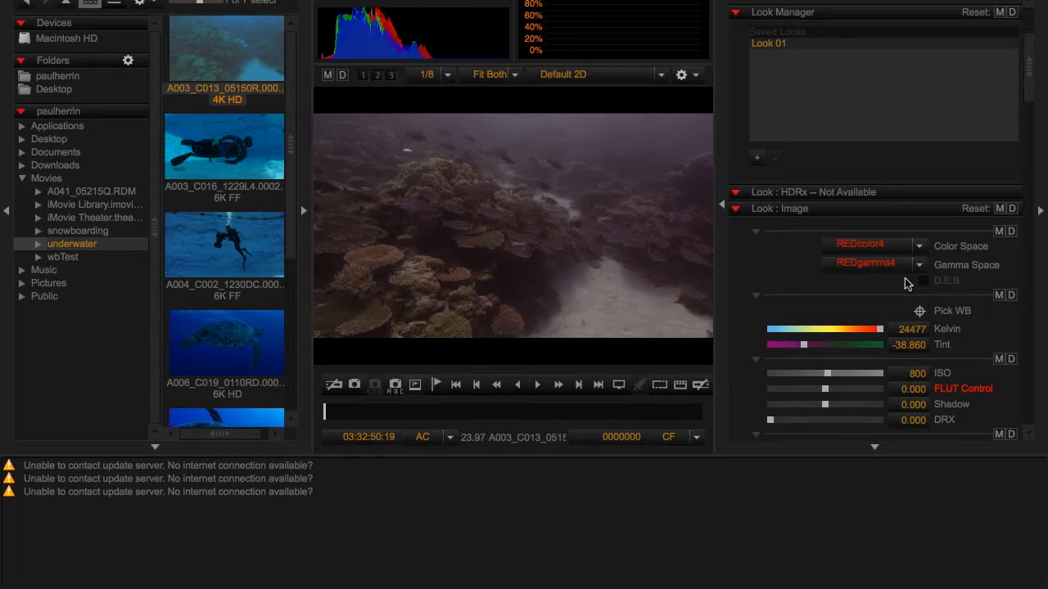
- Try REDlogFilm as the gamma space and return to REDgamma4
left_click(920, 267)
left_click(904, 291)
left_click(920, 264)
left_click(905, 278)
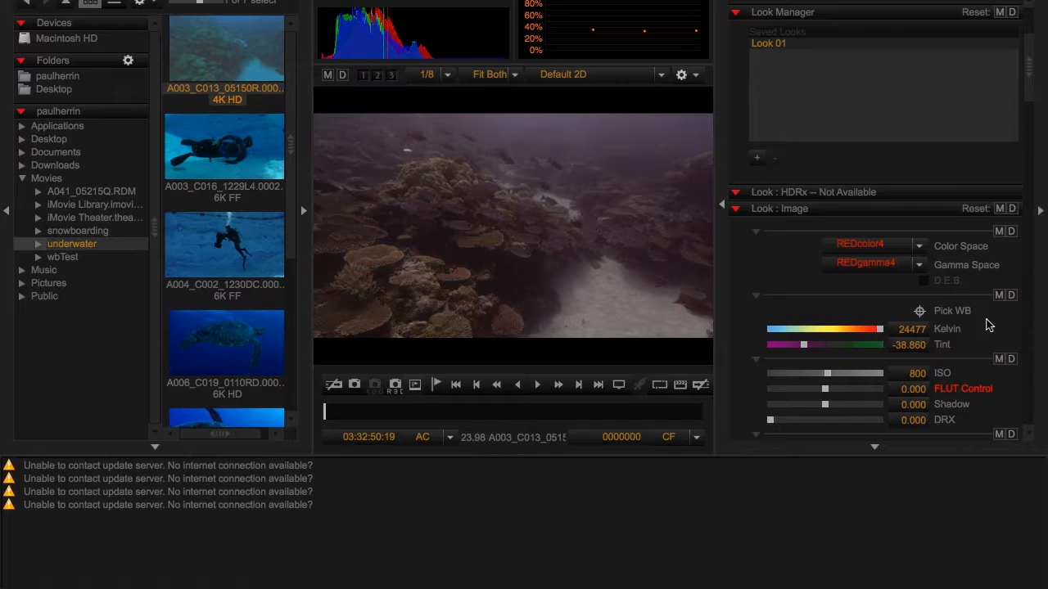
- Nudge the clip's color temperature and set Kelvin to 15000
mouse_move(880, 331)
left_mouse_down()
mouse_move(772, 333)
mouse_move(884, 331)
left_mouse_up()
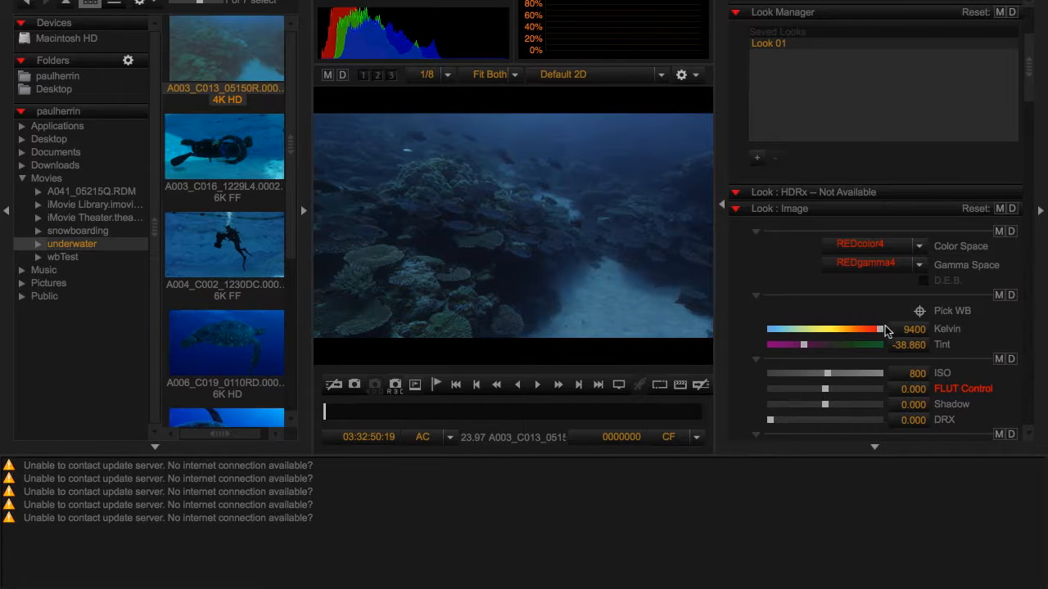
double_click(910, 329)
type("15000")
key("Return")
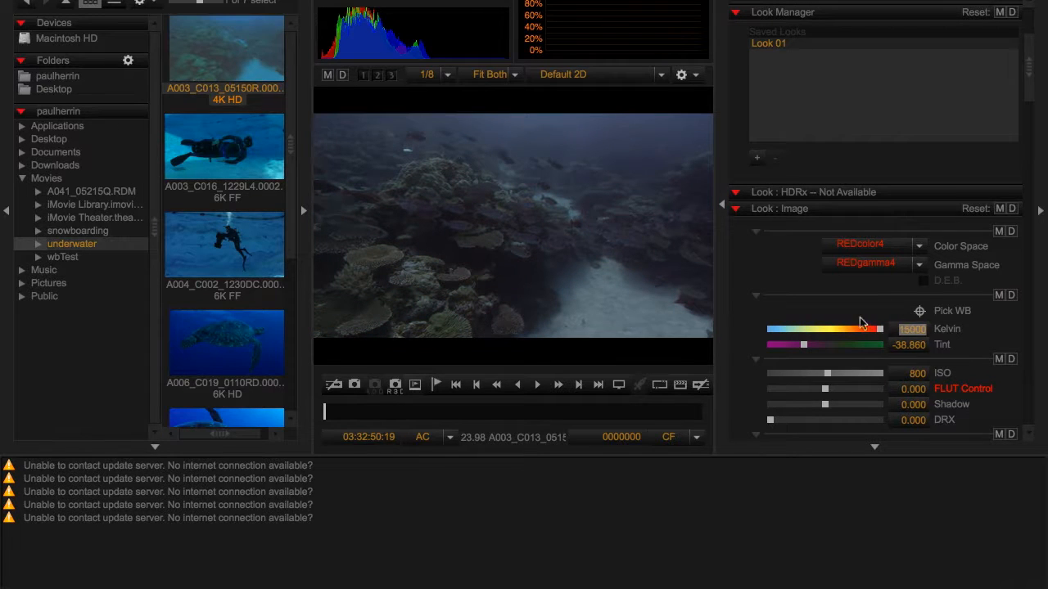
- Try a Kelvin value of 10000 and set the color temperature to 20000
left_click(898, 329)
left_click_drag(909, 330, 901, 330)
type("10")
key("Return")
type("20000")
key("Return")
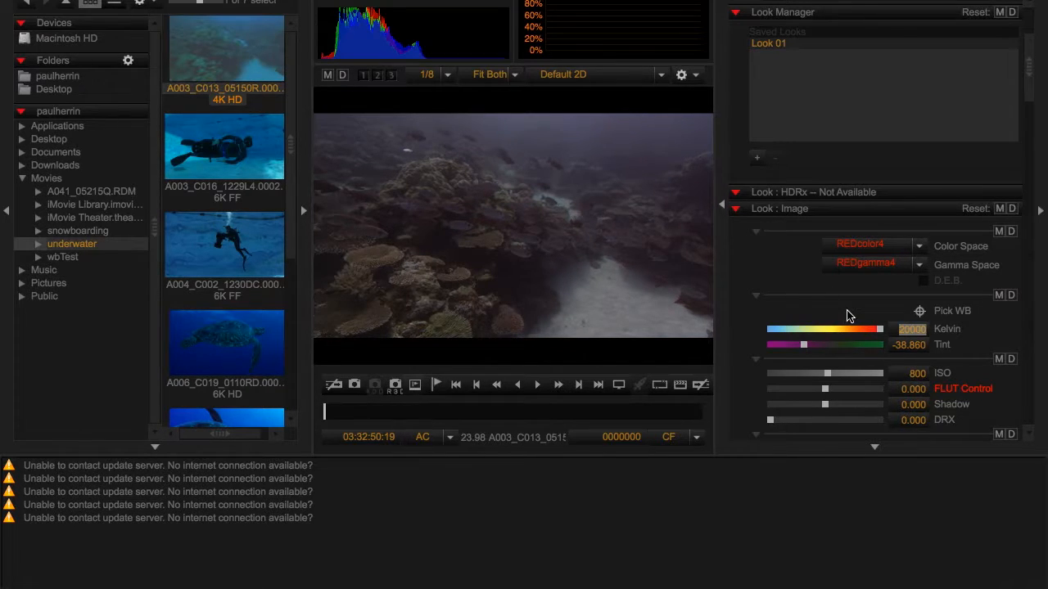
- Try a higher Kelvin value and return the color temperature to 20000
left_click(910, 329)
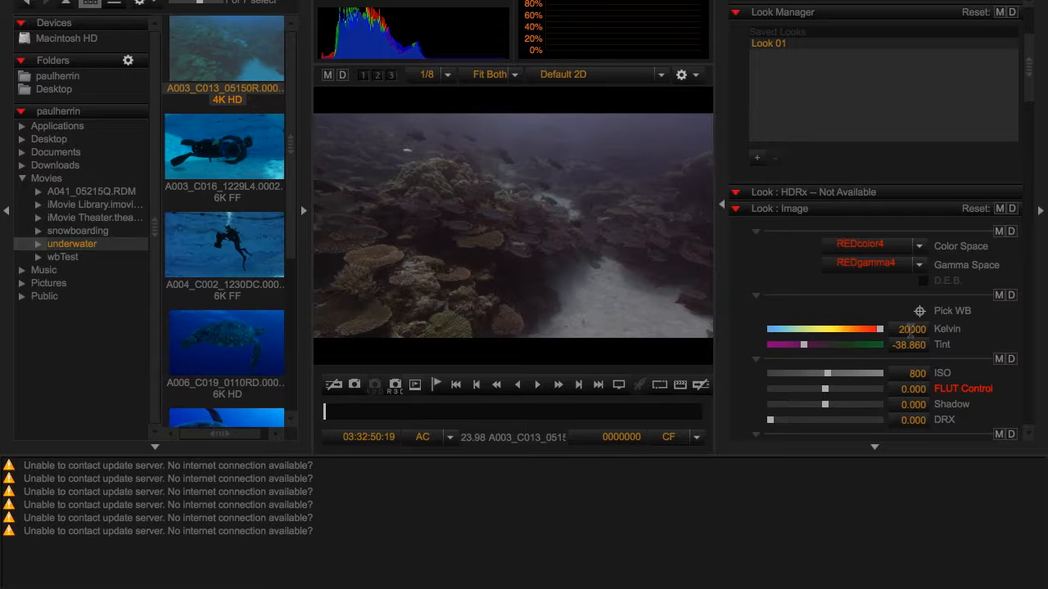
key("BackSpace")
type("4")
key("Return")
left_click(908, 331)
key("BackSpace")
type("0")
key("Return")
- Shift the clip's tint toward green and set Tint to 0
left_click_drag(806, 344, 824, 352)
left_click_drag(893, 346, 981, 351)
type("0")
key("Return")
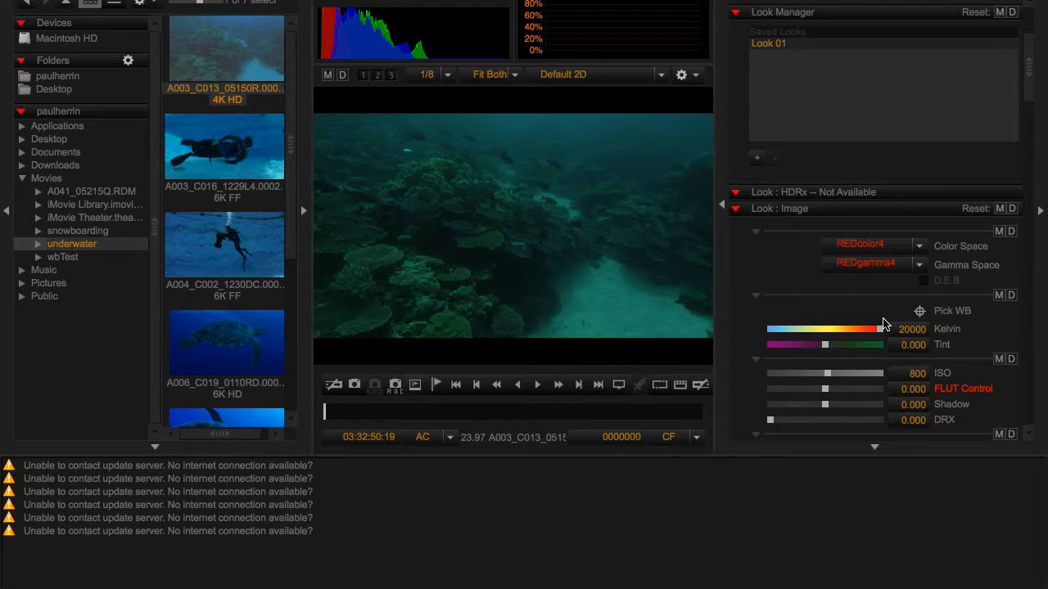
- Compare Kelvin values of 10000 and 5000 at neutral tint and restore the color temperature to 20000
left_click_drag(905, 329, 910, 329)
type("10")
key("Return")
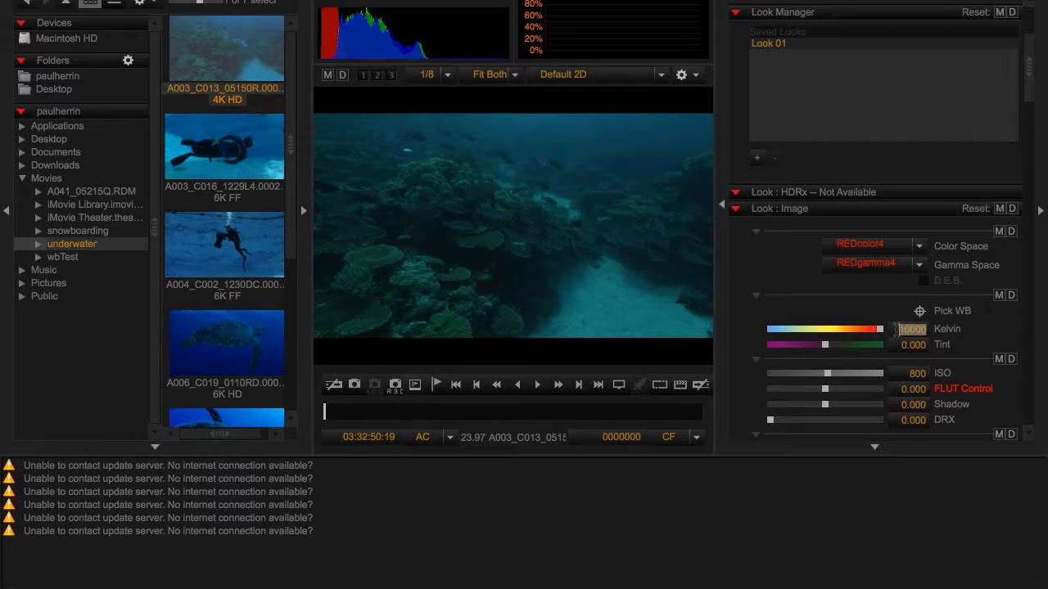
type("5000")
key("Return")
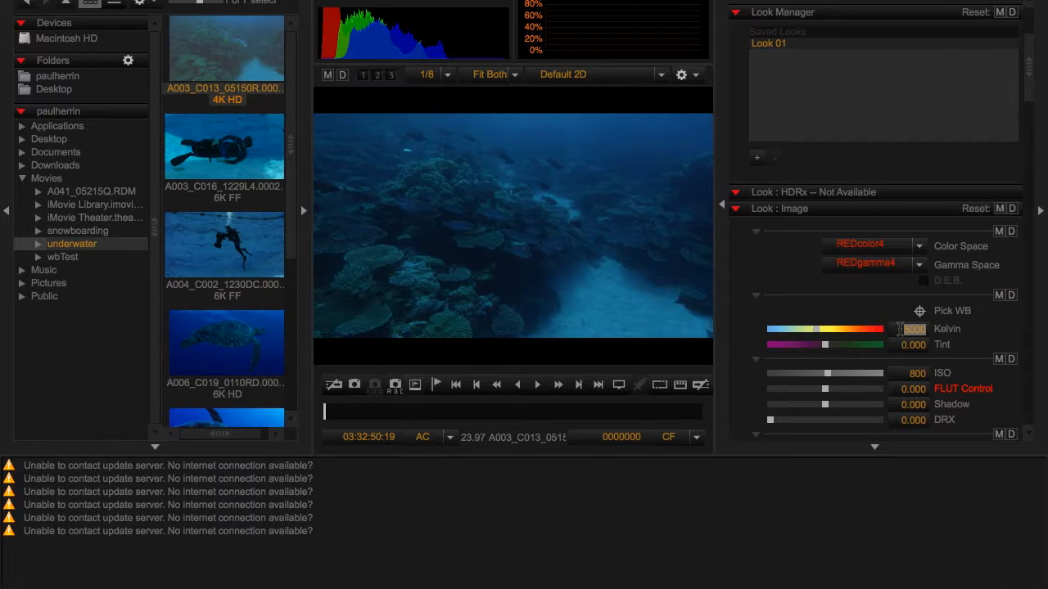
type("20000")
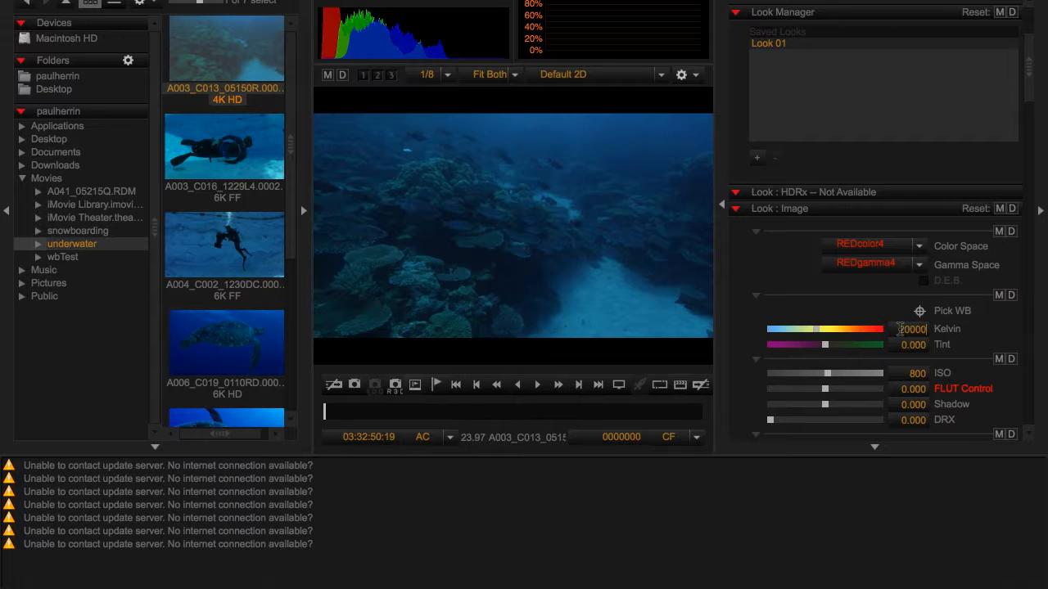
key("Return")
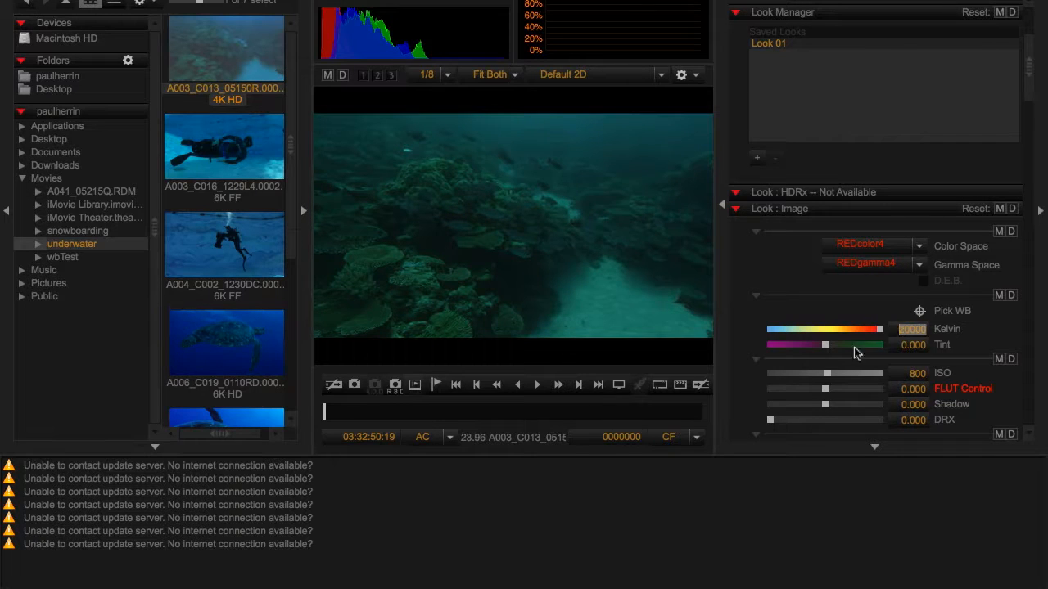
- Shift the tint toward magenta to about -36, and try Tint values of -20 and -24
mouse_move(824, 349)
left_mouse_down()
mouse_move(798, 348)
mouse_move(807, 351)
left_mouse_up()
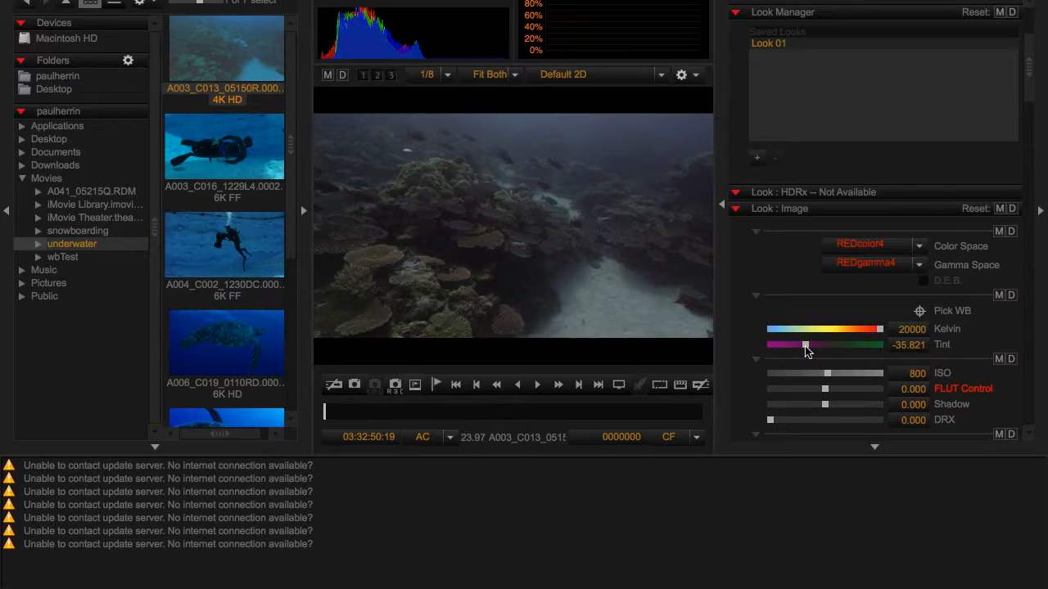
left_click(893, 344)
type("-20")
key("Return")
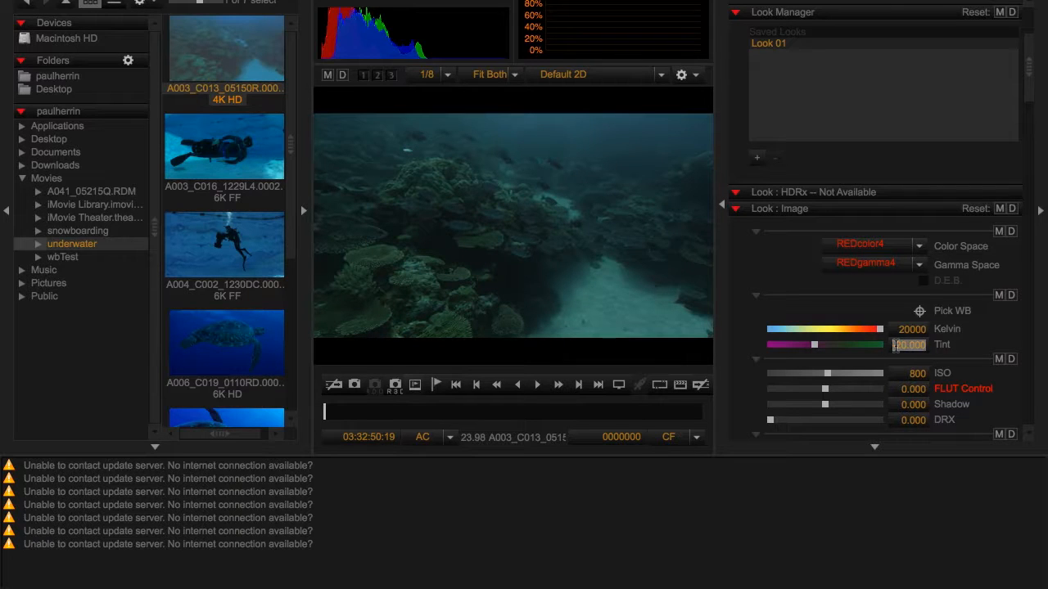
type("-24")
key("Return")
- Set the clip's Tint to -12 and refine it to -13
left_click(890, 343)
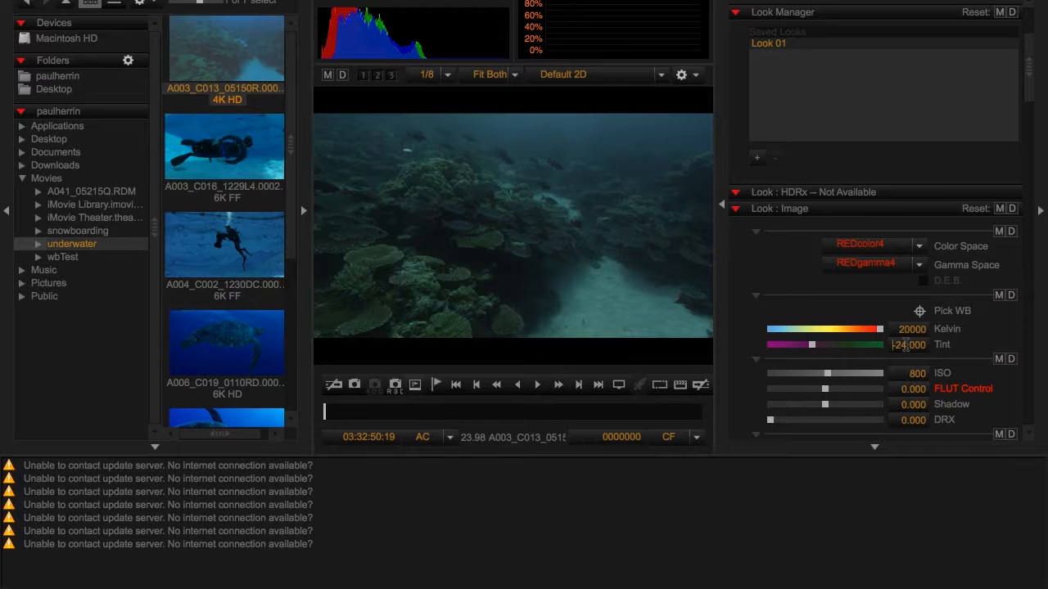
left_click_drag(905, 344, 896, 345)
type("12")
key("Return")
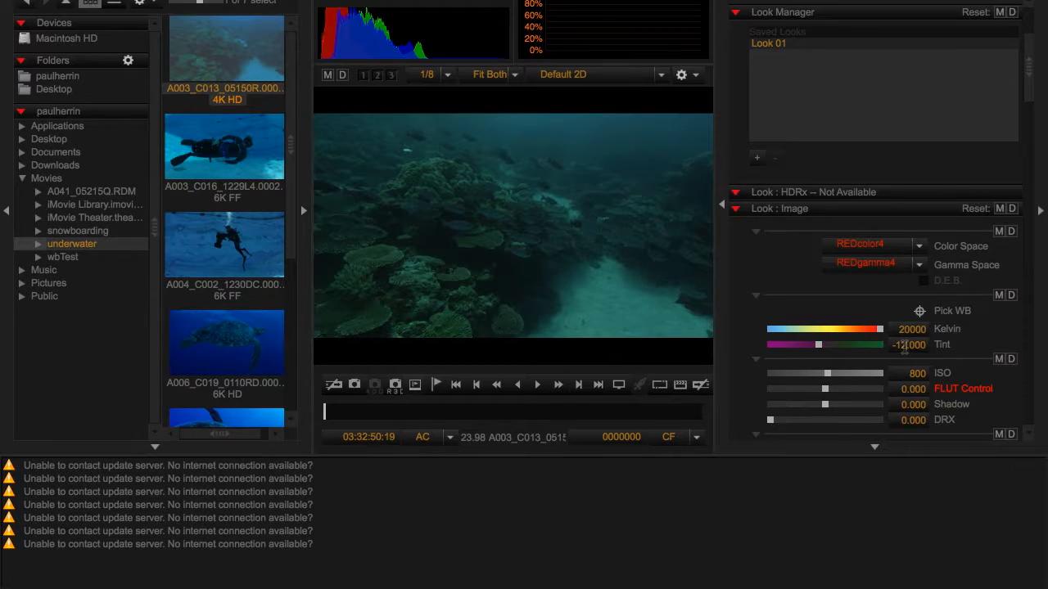
left_click(904, 347)
key("Return")
key("BackSpace")
key("Return")
- Try ISO 640, 800 and 1000 on the clip and set the ISO to 1280
mouse_move(827, 372)
left_mouse_down()
mouse_move(857, 372)
mouse_move(815, 372)
mouse_move(824, 373)
left_mouse_up()
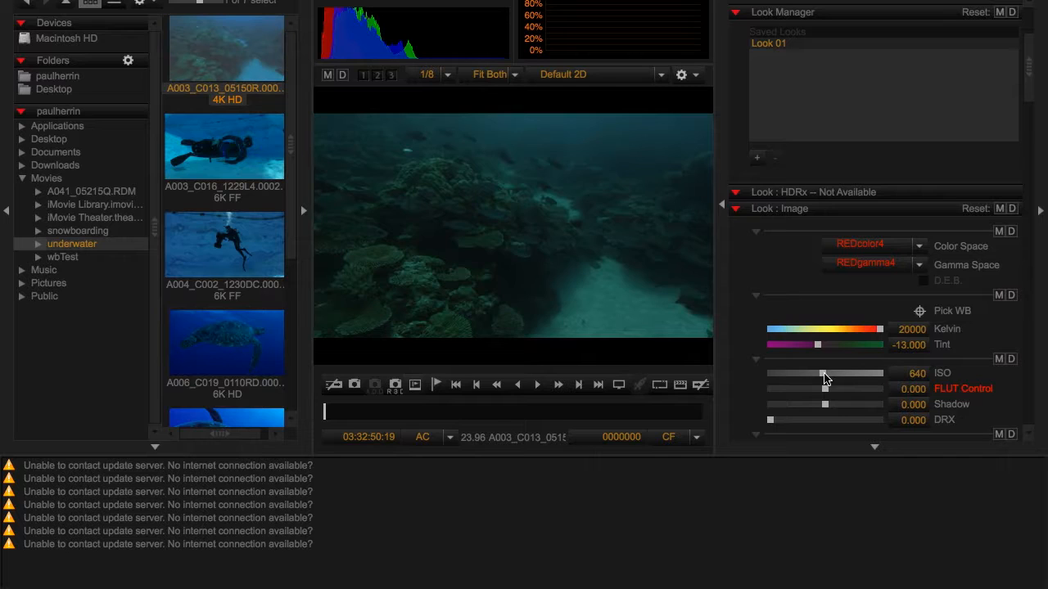
left_click_drag(824, 373, 826, 374)
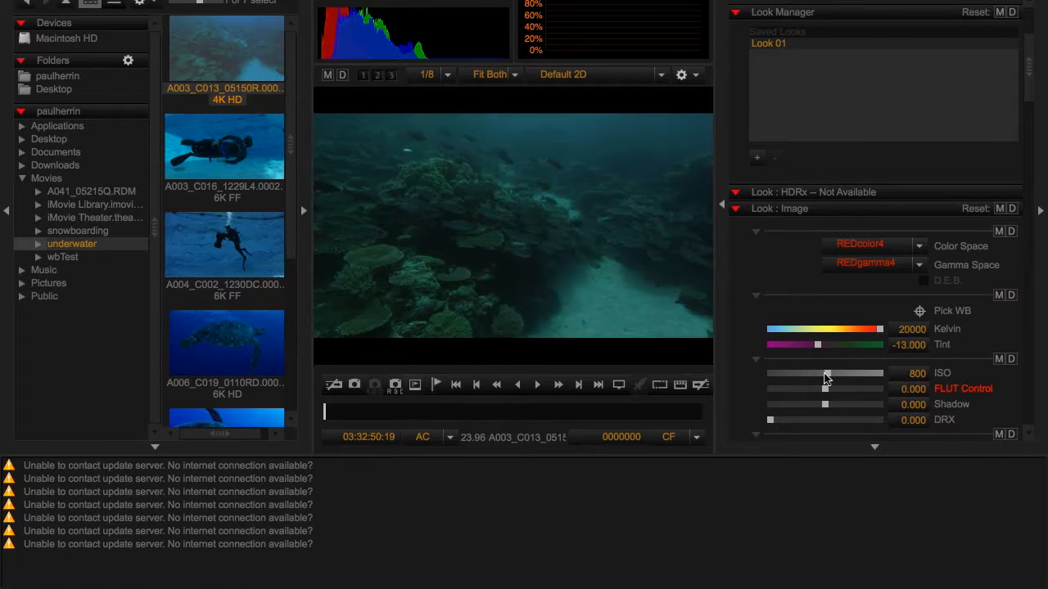
left_click_drag(826, 374, 834, 380)
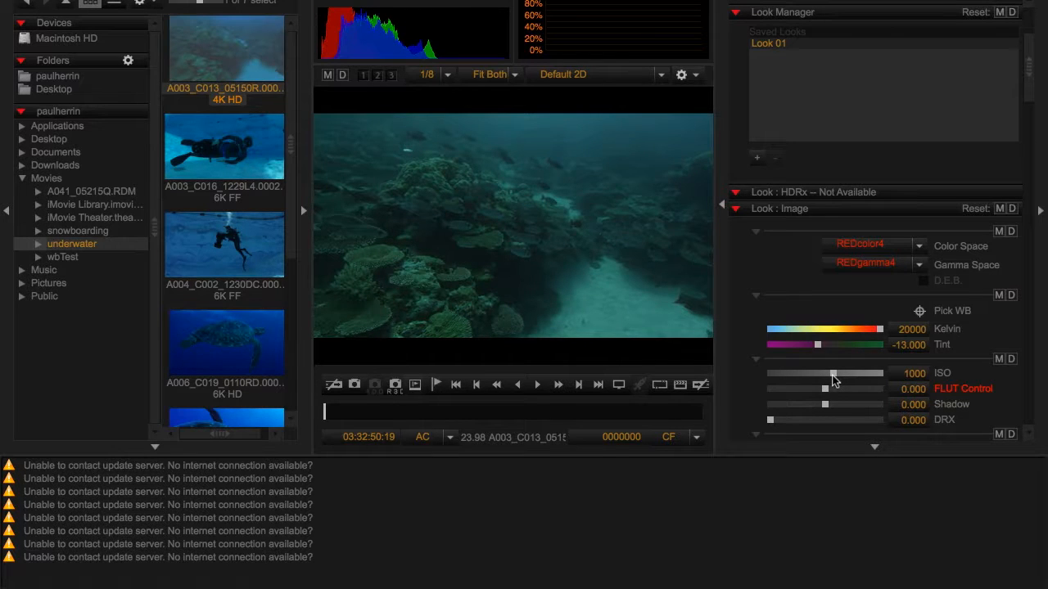
left_click_drag(834, 377, 837, 378)
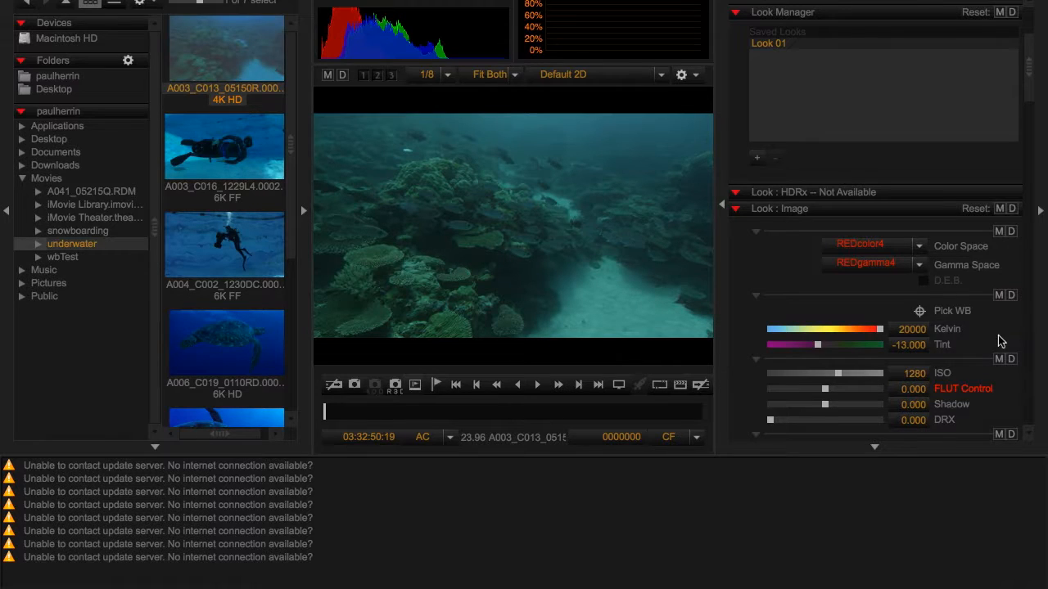
- Raise FLUT Control to about 0.6 to brighten the reef clip
scroll(998, 340, "down", 3)
scroll(998, 340, "down", 2)
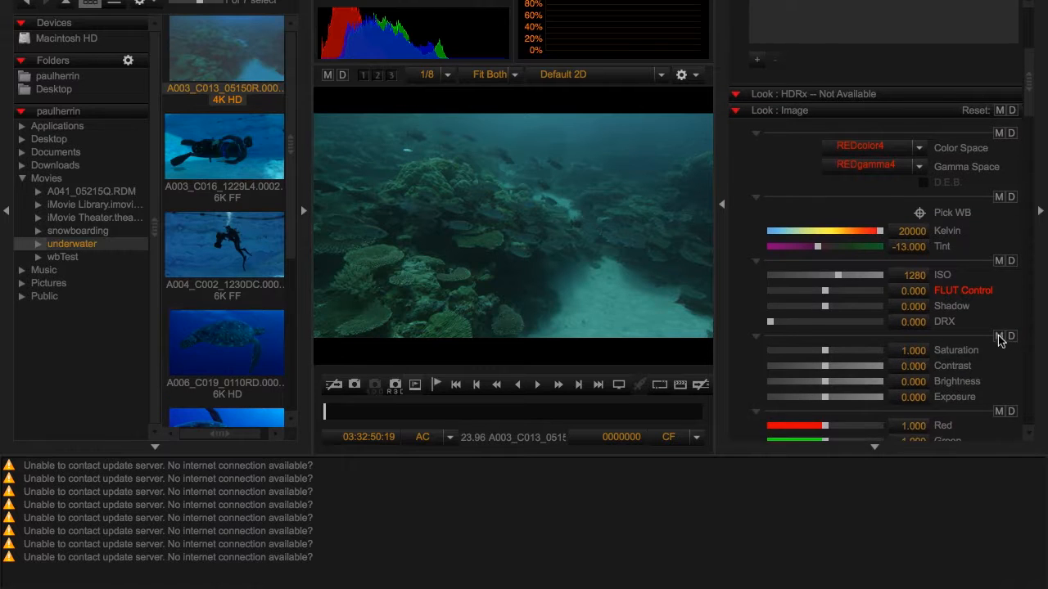
left_click_drag(824, 292, 829, 296)
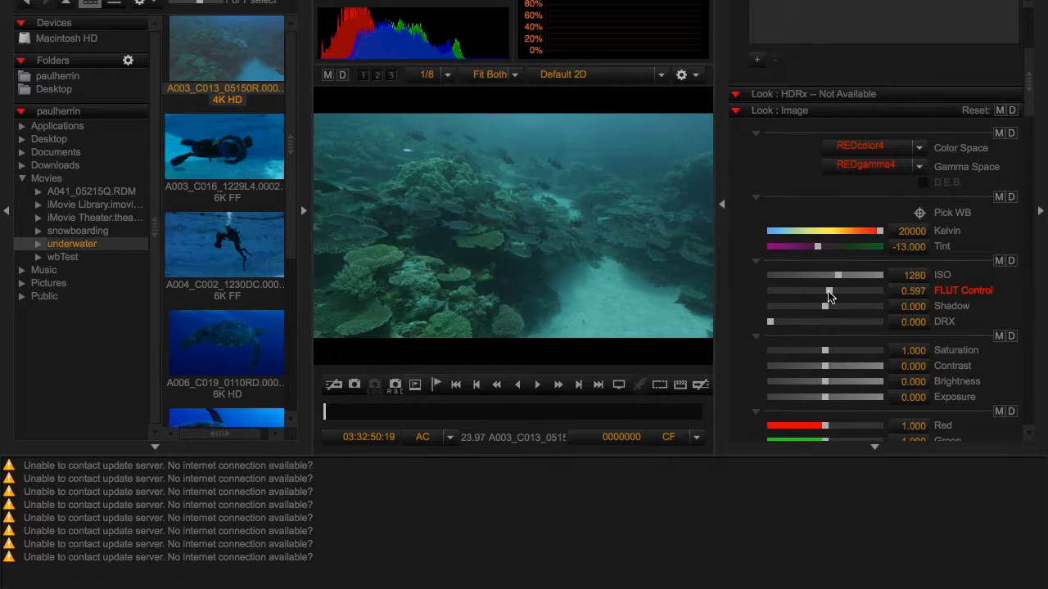
- Try a FLUT Control value of 0.5 on the reef clip, and set it to 0.1
left_click_drag(901, 290, 972, 290)
type("0.5")
key("Return")
left_click_drag(828, 291, 825, 293)
left_click_drag(900, 292, 983, 292)
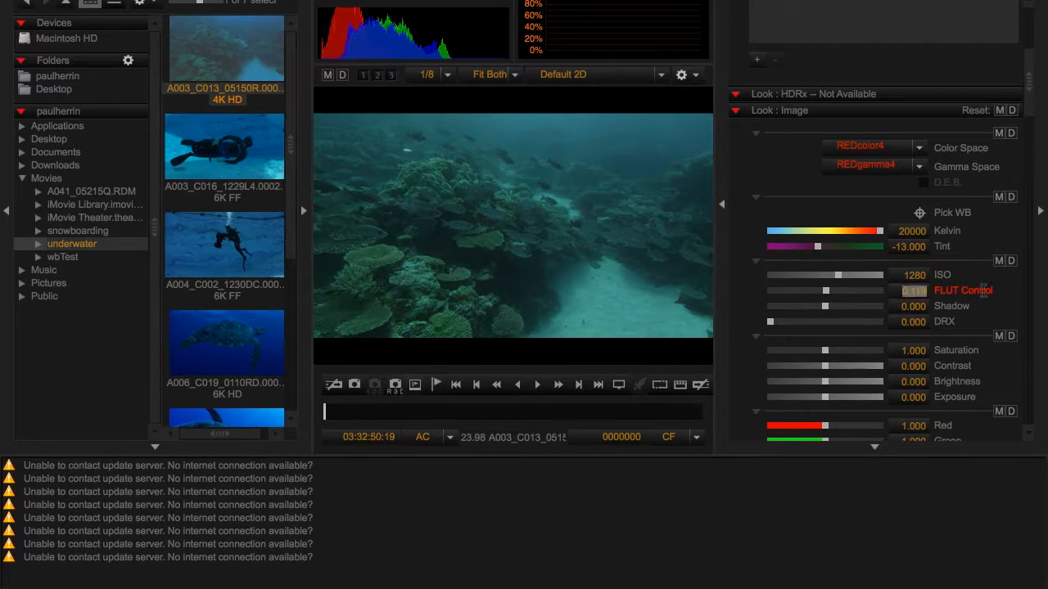
type("0.1")
key("Return")
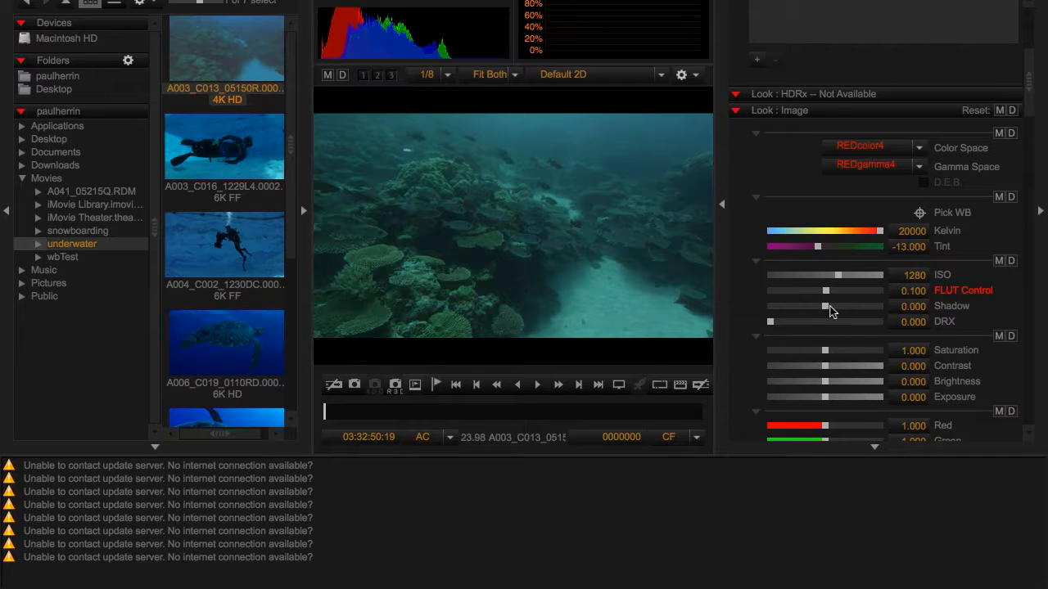
- Raise the reef clip's Saturation to about 1.21
scroll(1015, 309, "up", 1)
scroll(1015, 309, "down", 5)
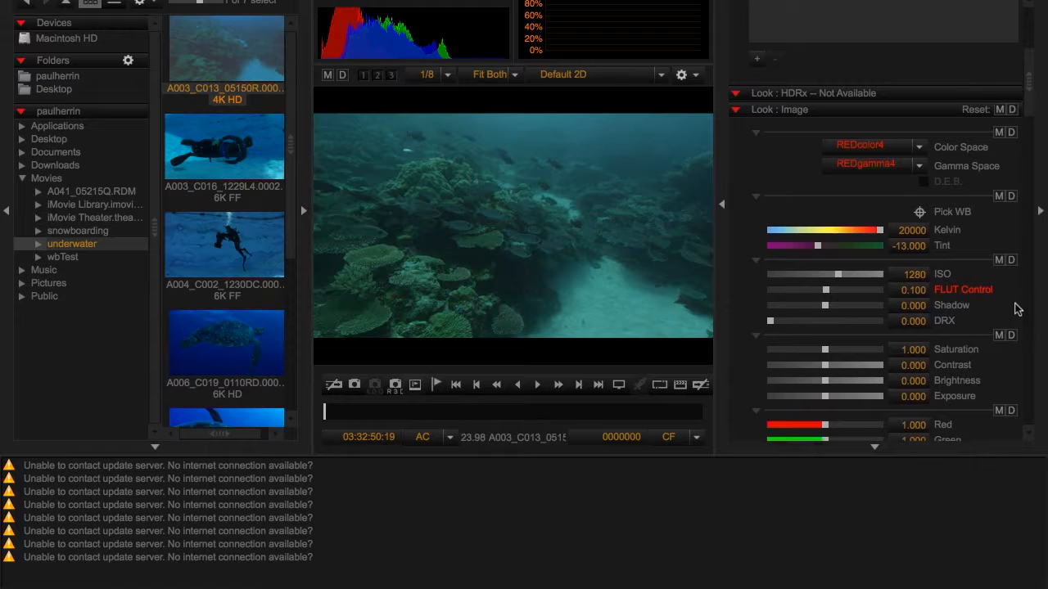
scroll(1015, 309, "down", 2)
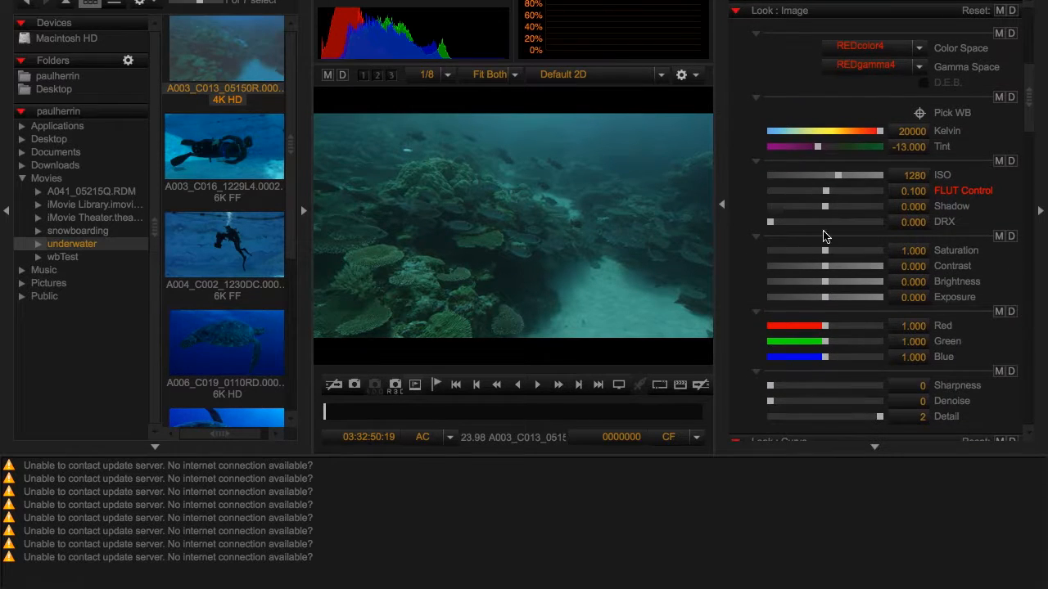
left_click_drag(770, 222, 714, 220)
mouse_move(823, 252)
left_mouse_down()
mouse_move(805, 251)
mouse_move(836, 254)
left_mouse_up()
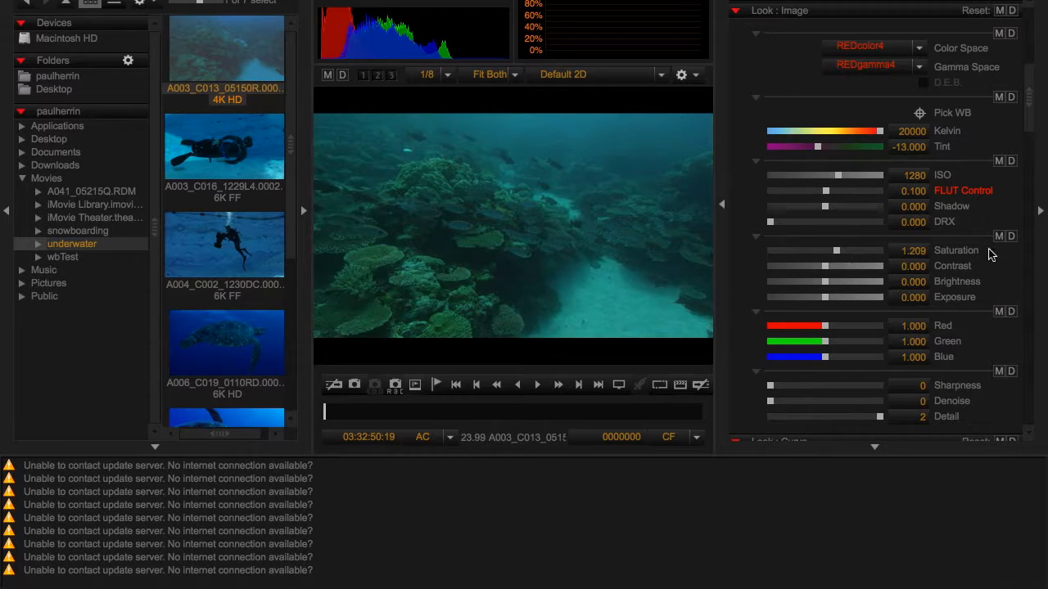
scroll(1008, 286, "down", 1)
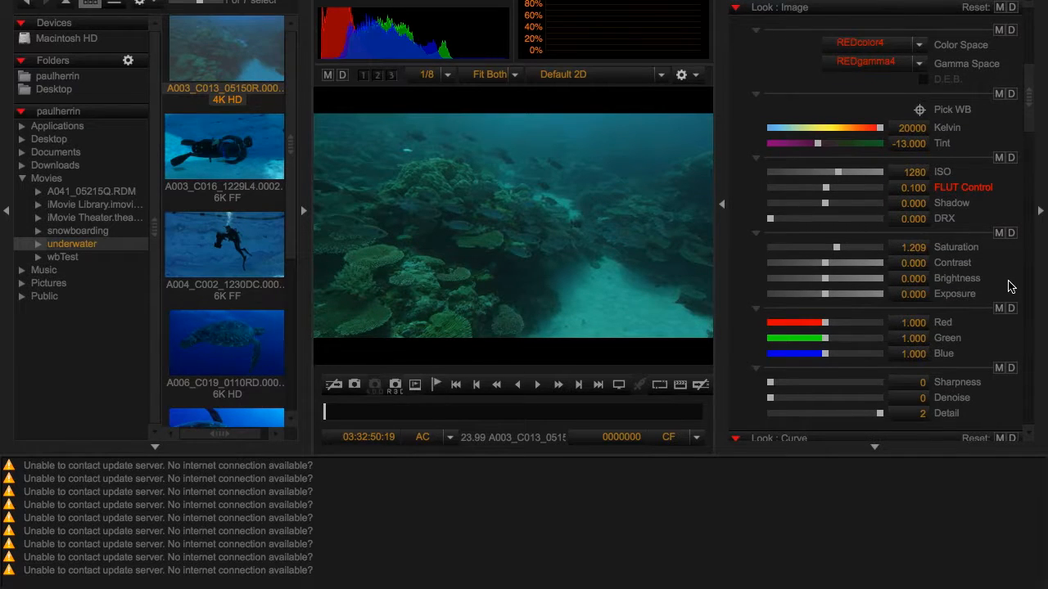
- Set the Saturation of the clip to exactly 1.2
scroll(1008, 285, "down", 20)
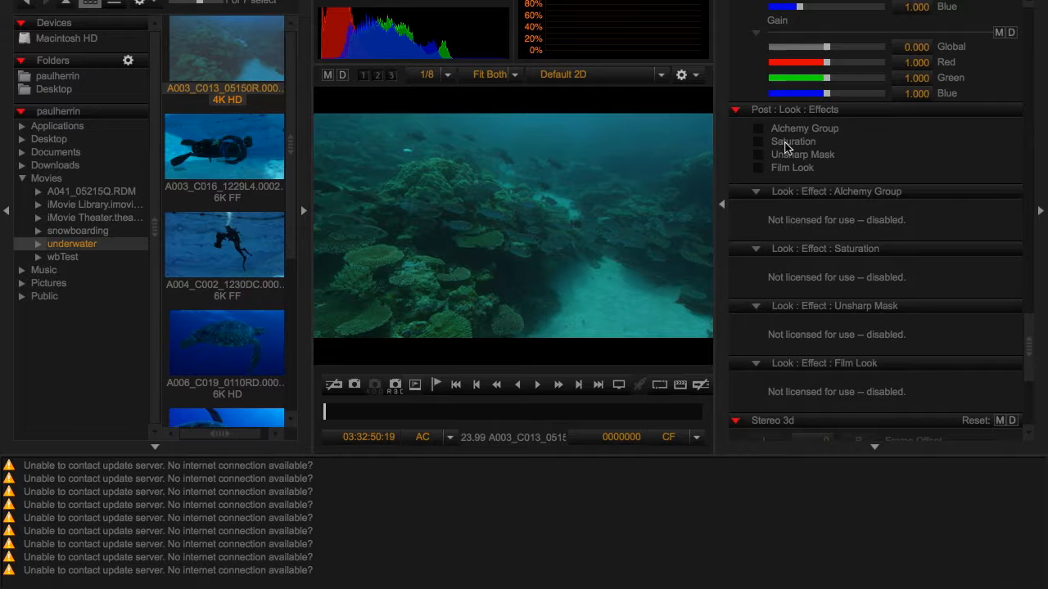
scroll(1009, 192, "up", 6)
scroll(1007, 193, "up", 15)
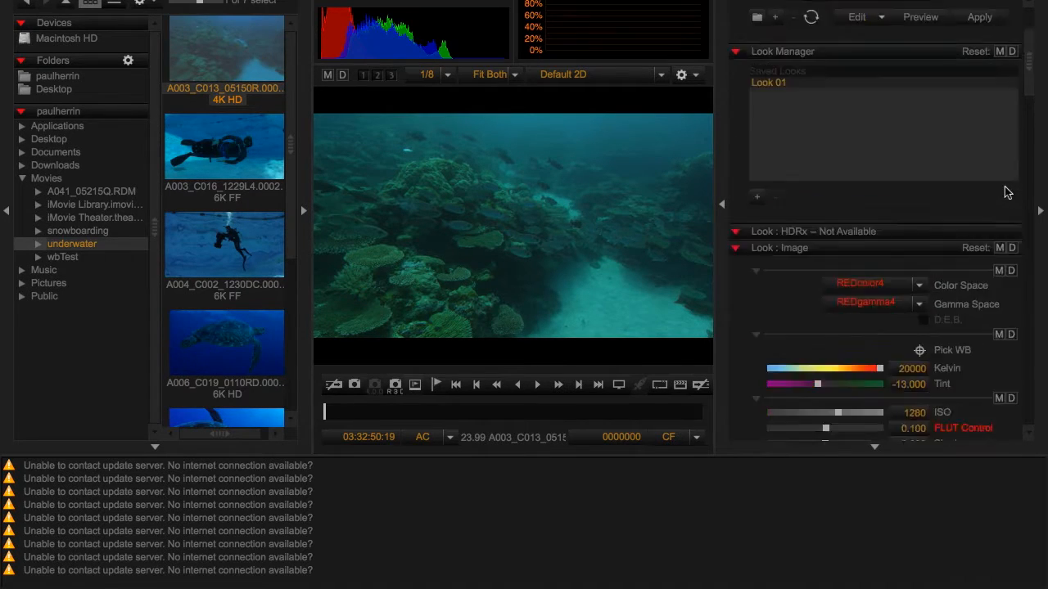
scroll(1007, 193, "up", 5)
scroll(1007, 193, "down", 18)
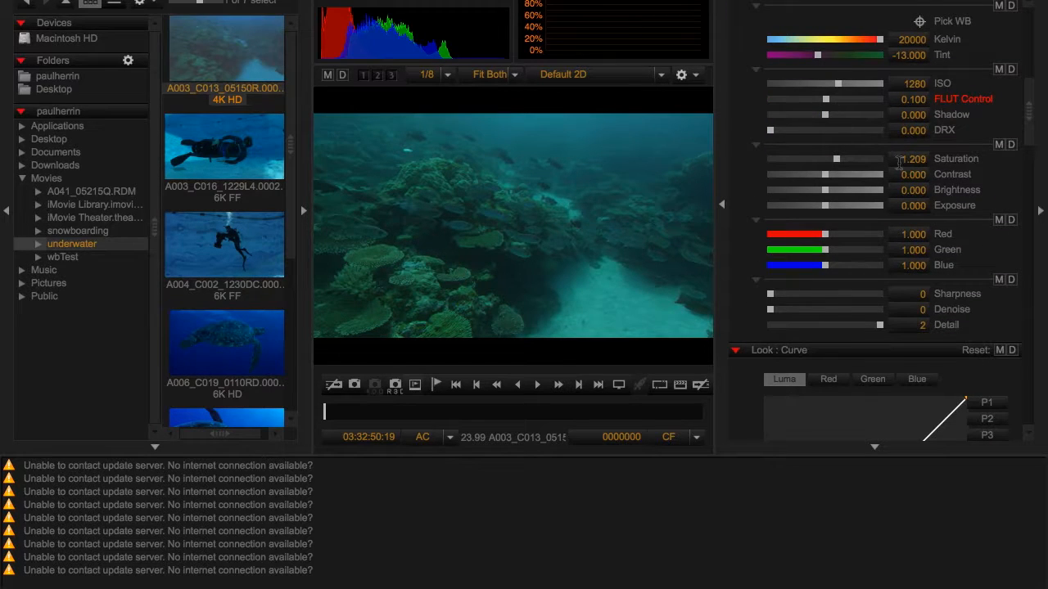
left_click(901, 160)
type("1.2")
key("Return")
- Shape the Luma curve into an S by lowering its shadow point and raising its Lights point to about 0.756, 0.872
scroll(1028, 217, "down", 2)
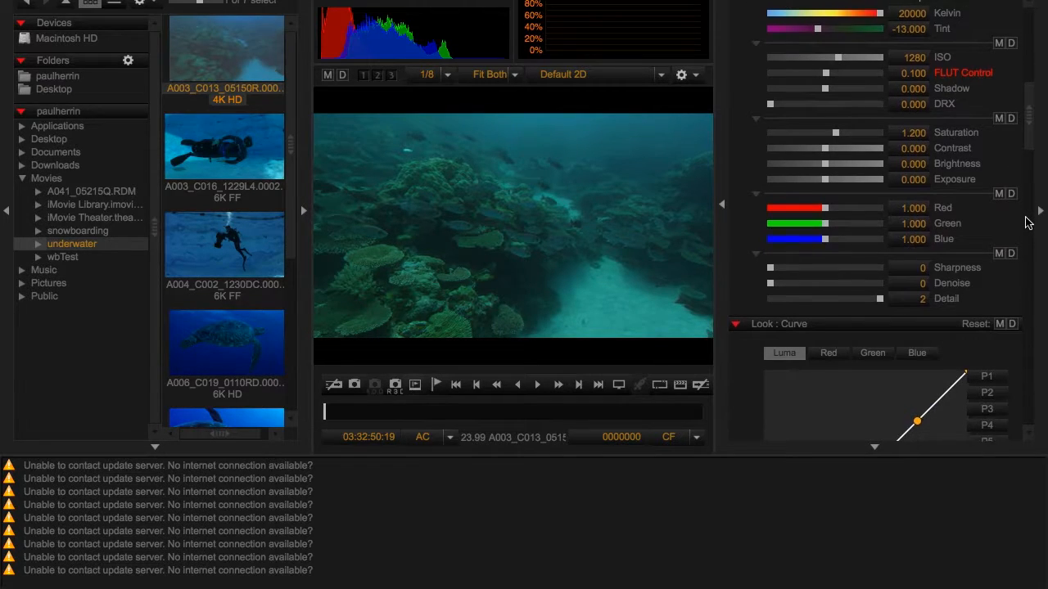
scroll(1028, 221, "down", 3)
scroll(1028, 221, "down", 3)
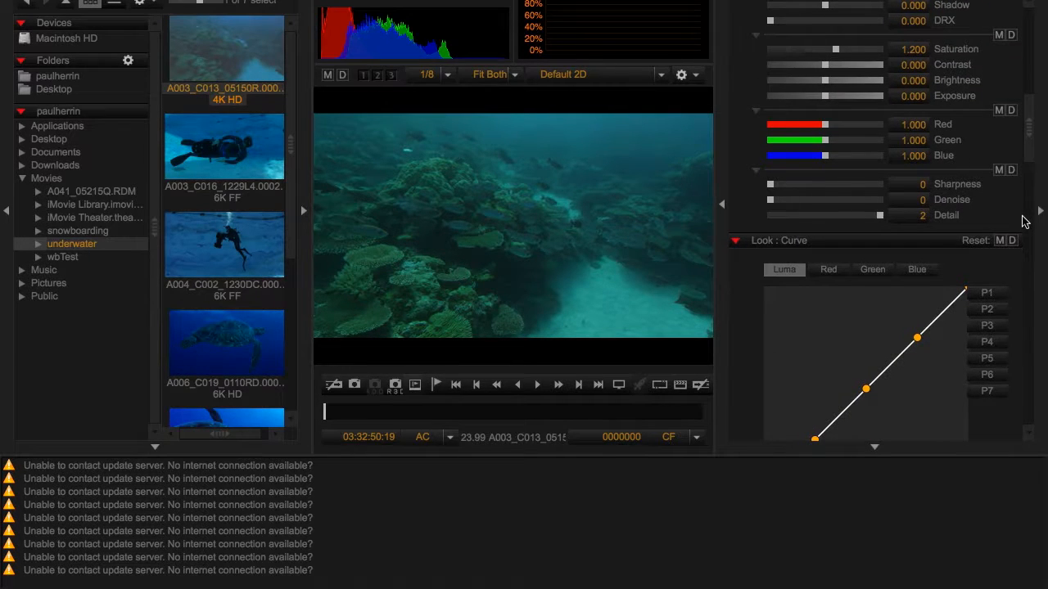
scroll(1023, 221, "down", 3)
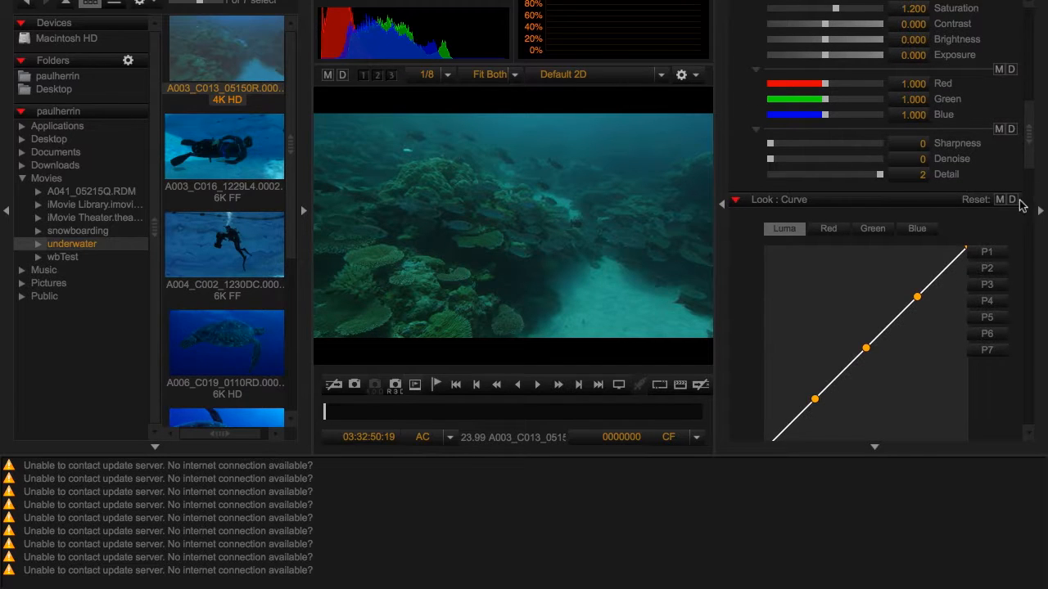
scroll(1021, 205, "down", 5)
scroll(1021, 207, "down", 5)
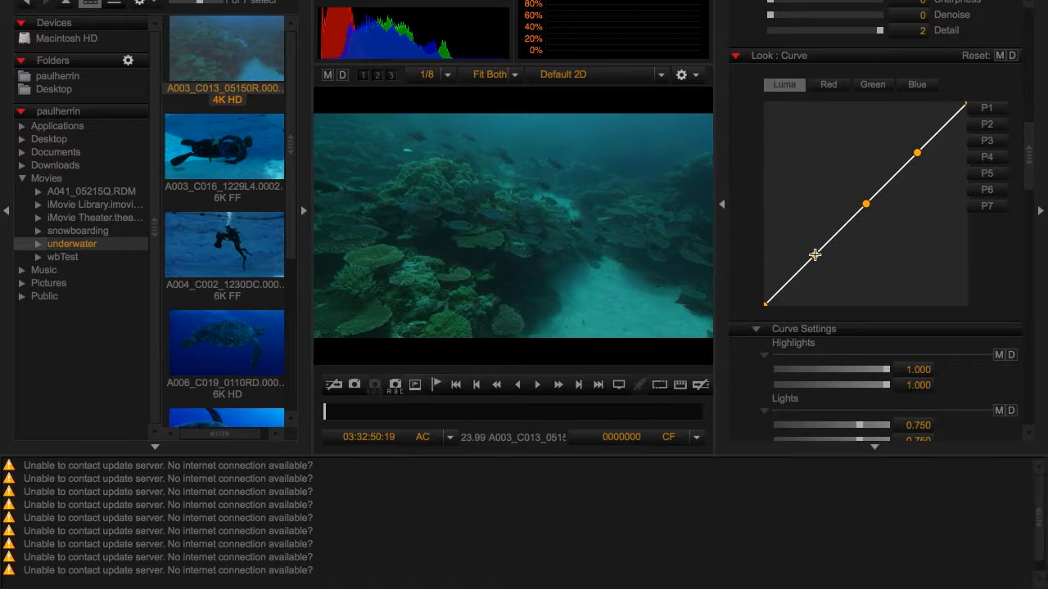
left_click_drag(814, 255, 790, 293)
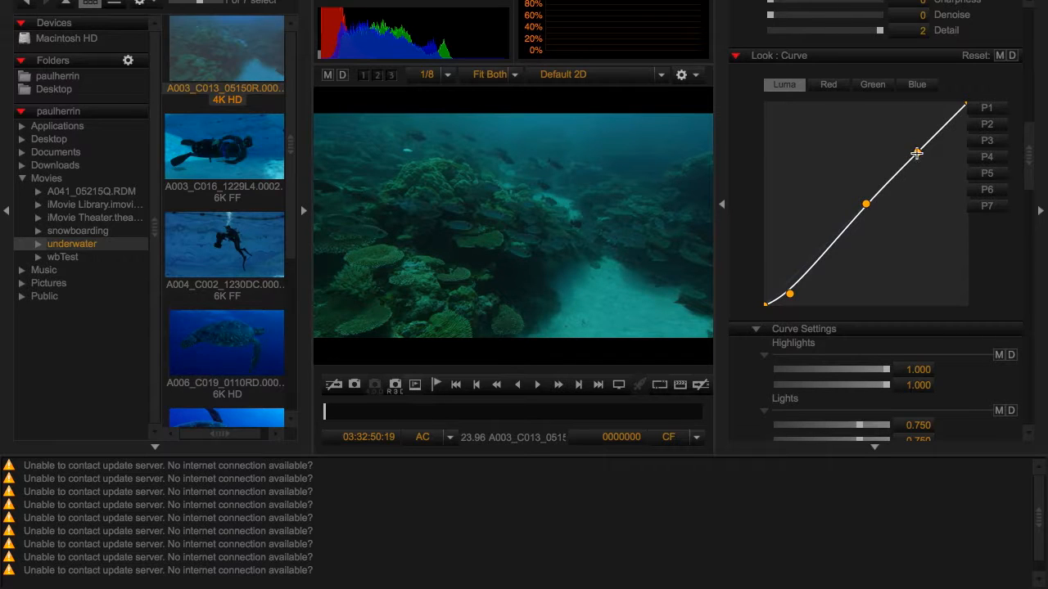
left_click_drag(917, 154, 918, 128)
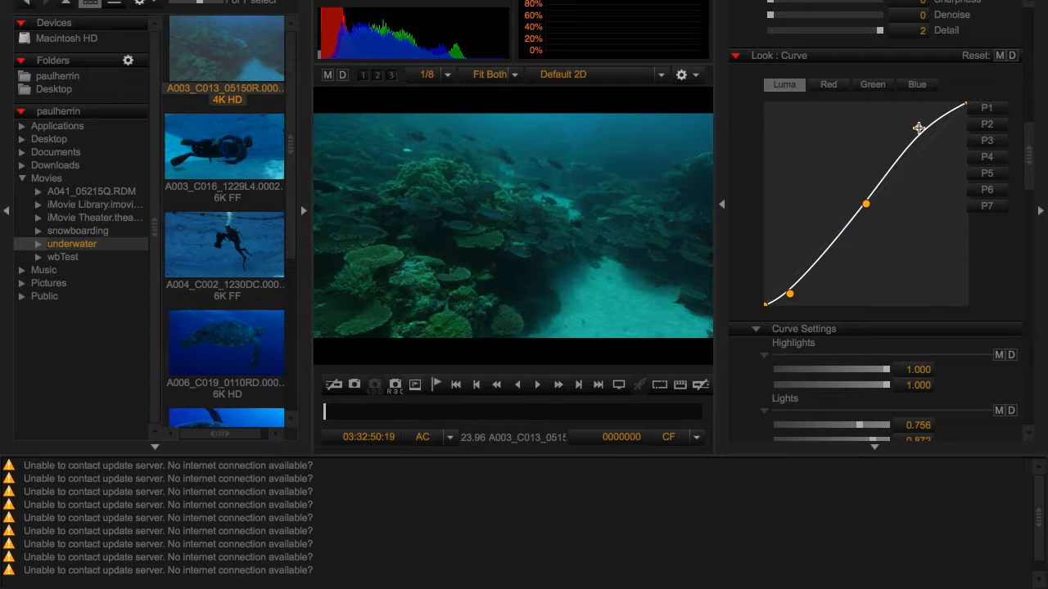
mouse_move(791, 293)
left_mouse_down()
mouse_move(791, 284)
mouse_move(791, 295)
left_mouse_up()
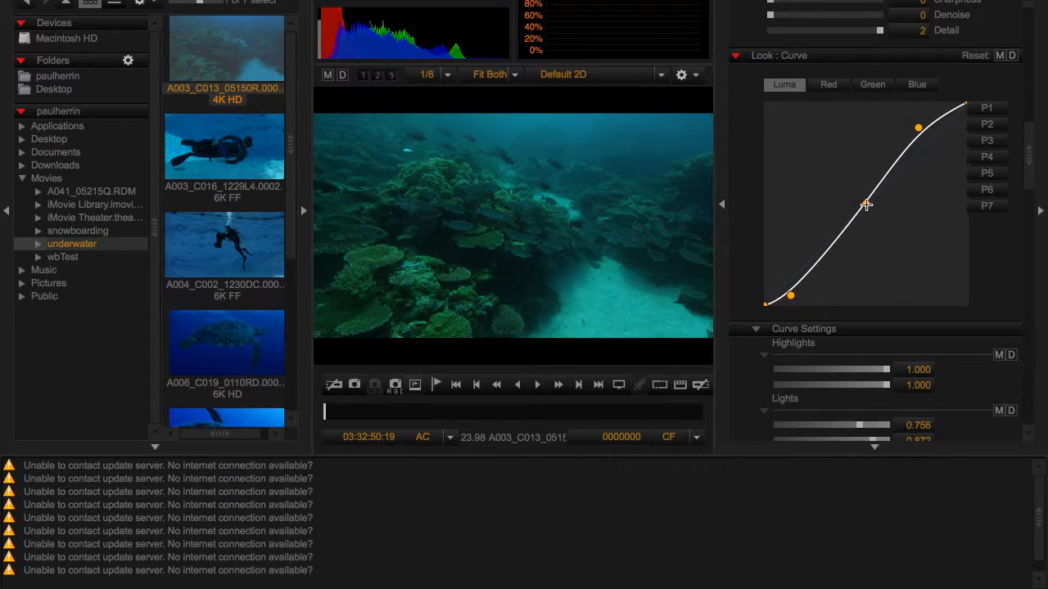
- Brighten the Luma curve by raising its midtone point well above the diagonal and moving the Lights point to about 0.812, 0.944
mouse_move(866, 204)
left_mouse_down()
mouse_move(844, 206)
mouse_move(860, 202)
left_mouse_up()
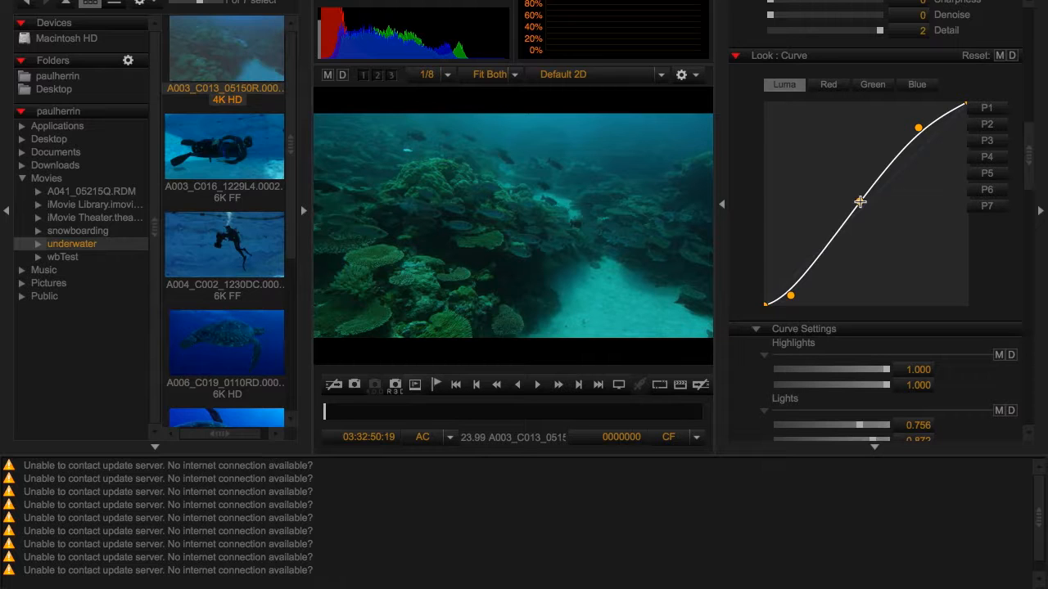
left_click_drag(860, 202, 866, 179)
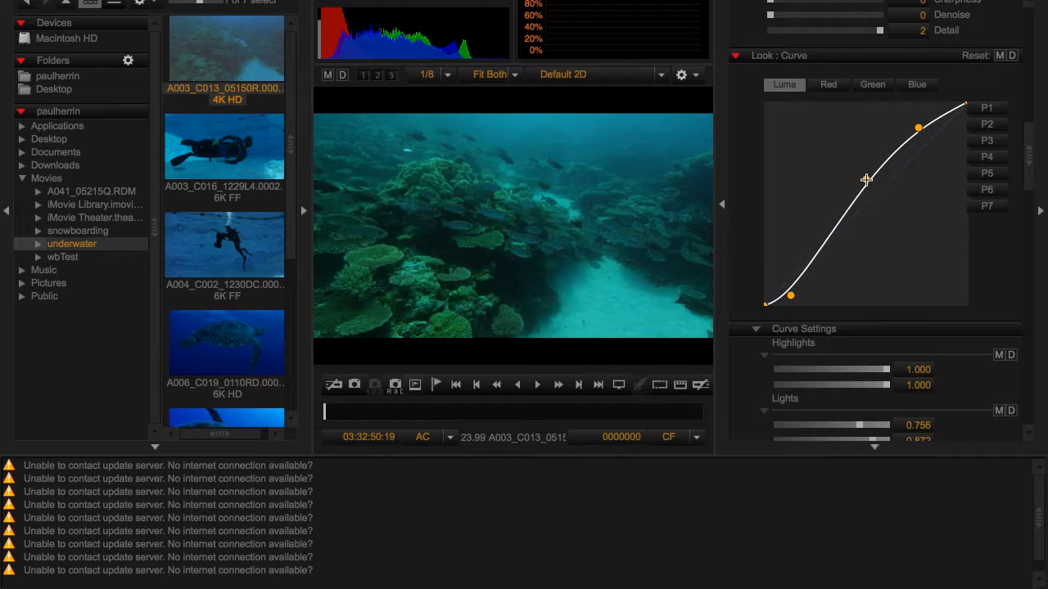
left_click_drag(866, 179, 865, 175)
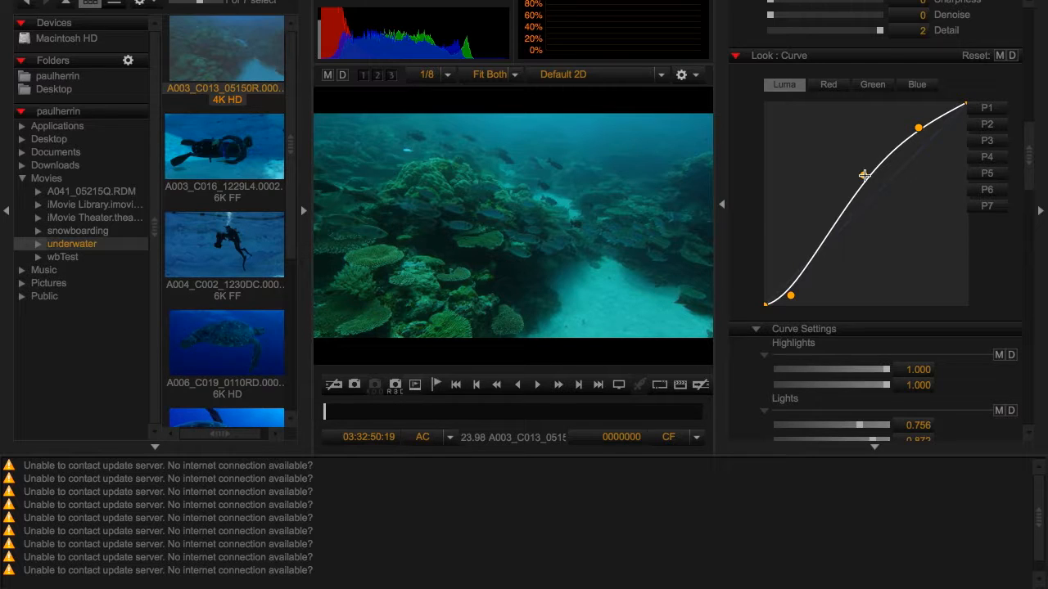
left_click_drag(865, 175, 872, 154)
left_click_drag(918, 128, 930, 112)
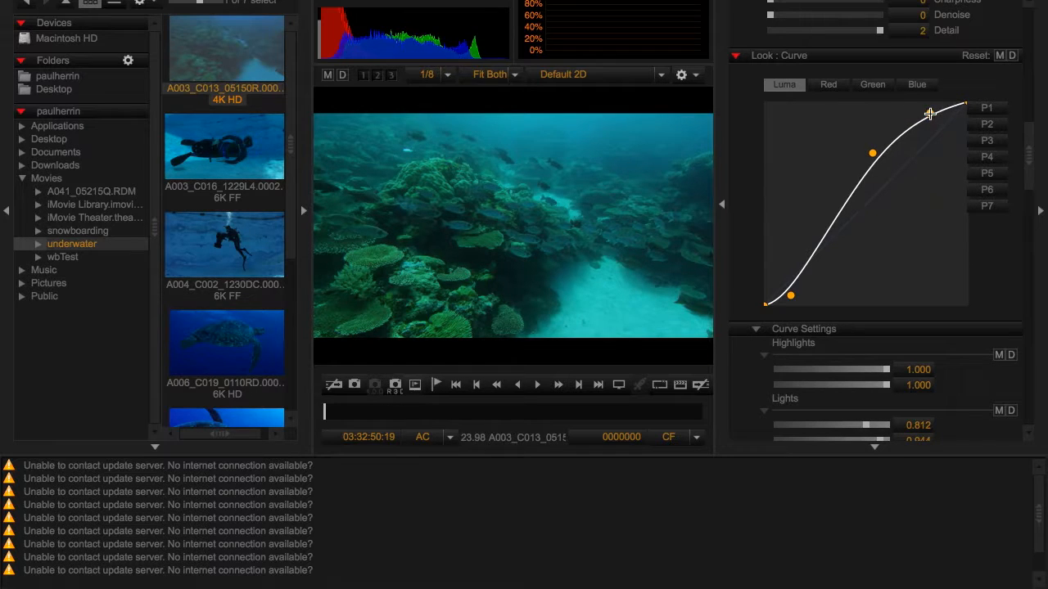
left_click_drag(872, 154, 872, 150)
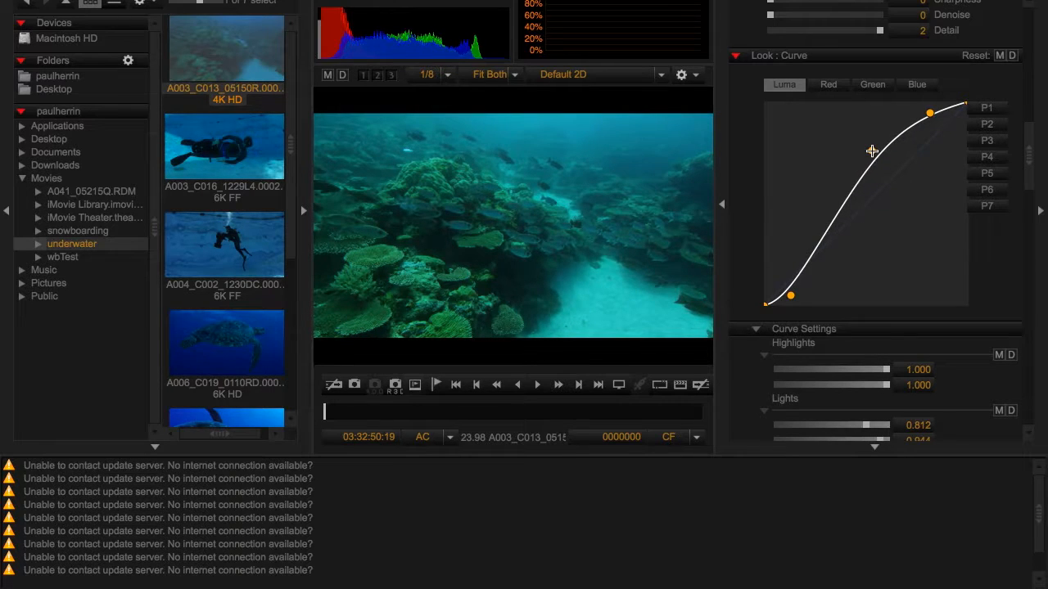
- Boost the Red curve by raising its shadow, midtone and Lights points into an arc above the diagonal
scroll(752, 250, "down", 2)
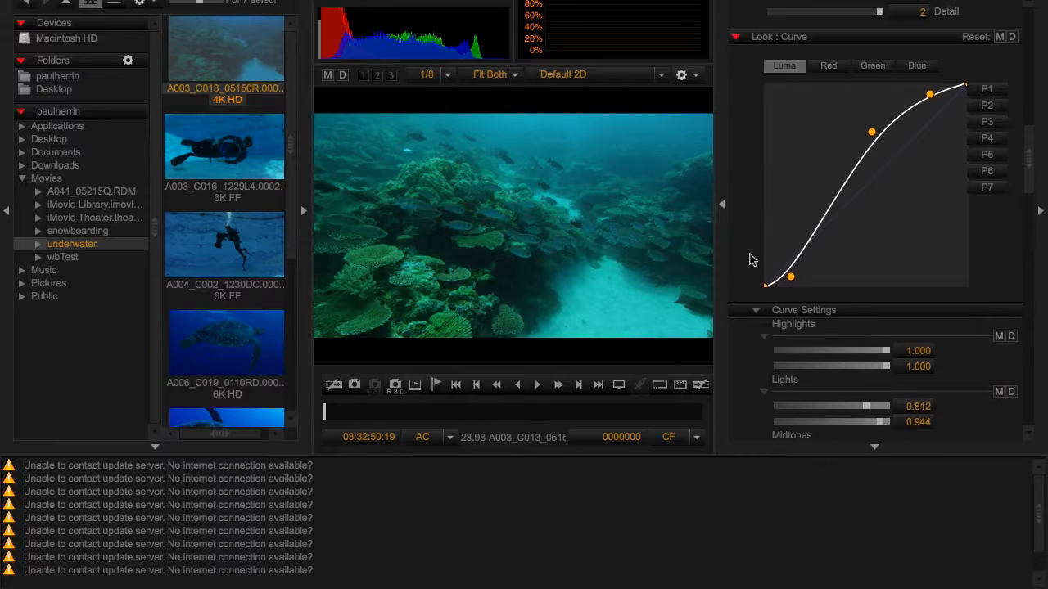
scroll(751, 260, "down", 1)
scroll(751, 260, "down", 8)
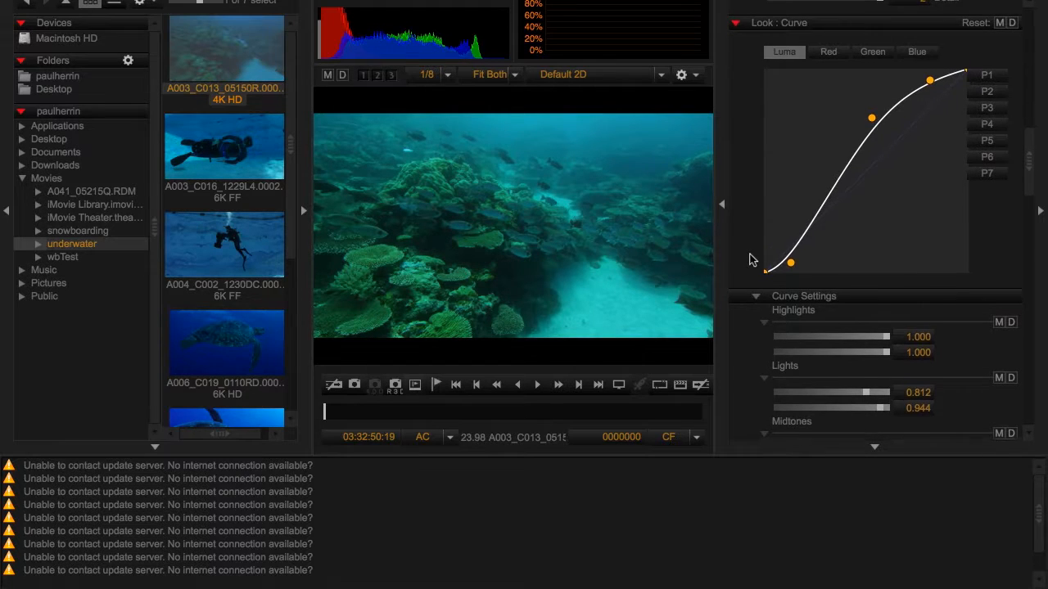
scroll(752, 260, "up", 7)
scroll(752, 261, "up", 5)
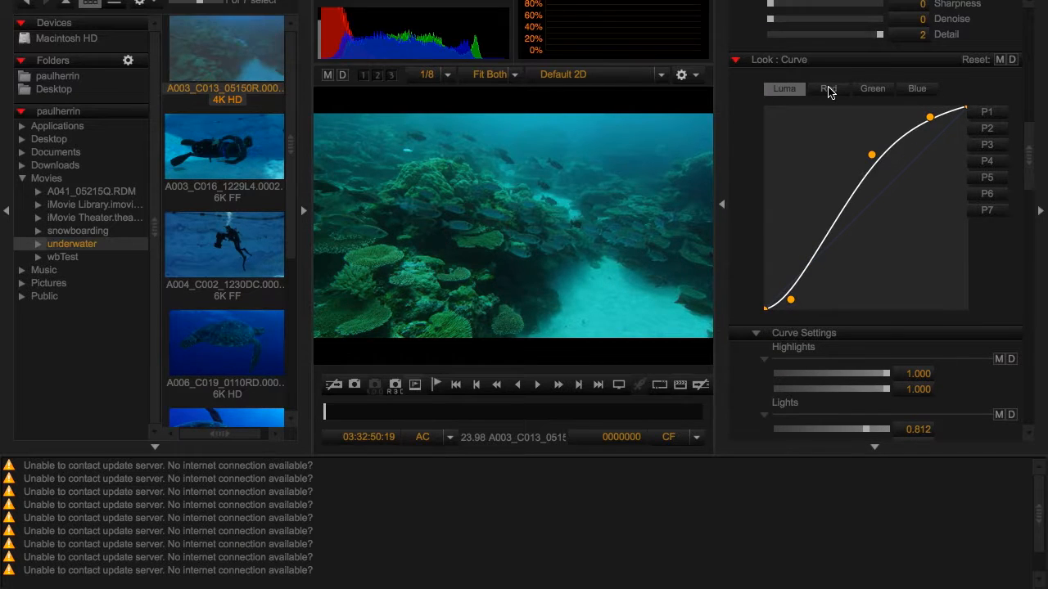
left_click(828, 90)
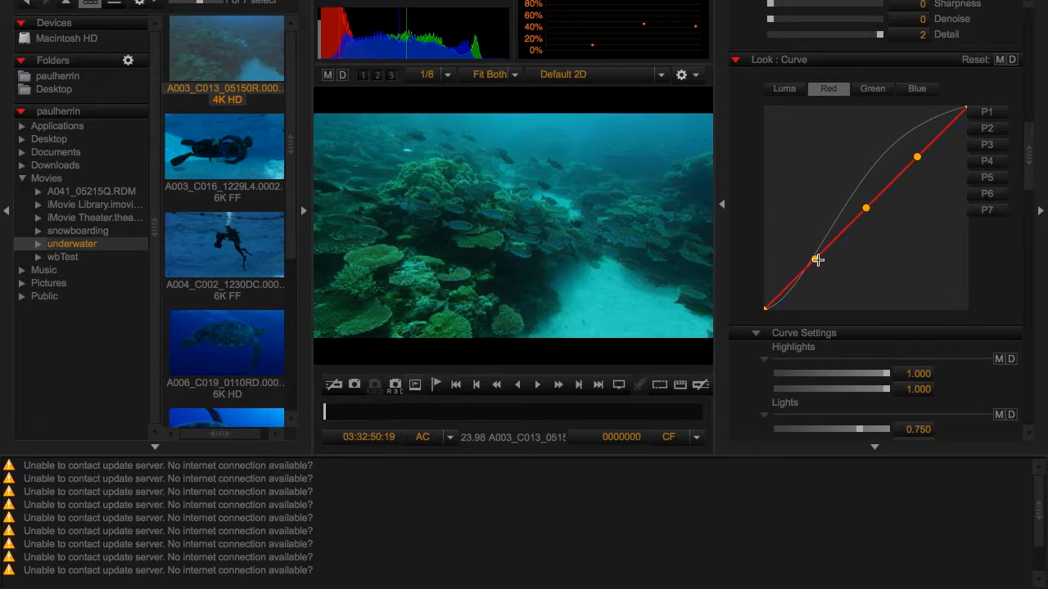
left_click_drag(816, 260, 800, 237)
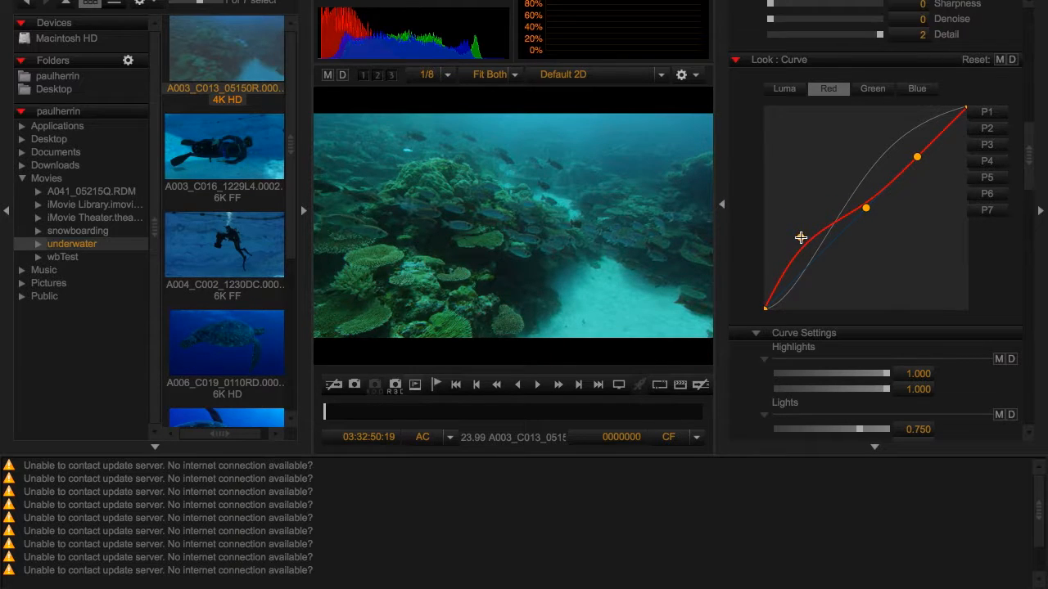
left_click_drag(866, 208, 863, 176)
left_click_drag(917, 156, 917, 121)
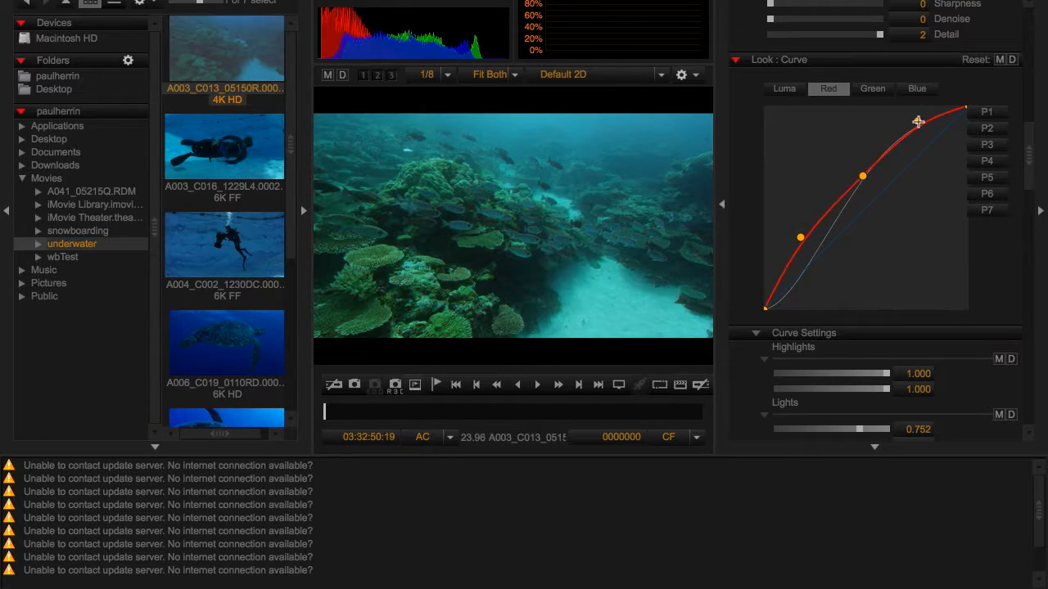
- Strengthen the Red curve's arc by shifting its shadow, midtone and Lights points further up and toward the darker end
left_click_drag(863, 176, 844, 164)
left_click_drag(800, 237, 788, 229)
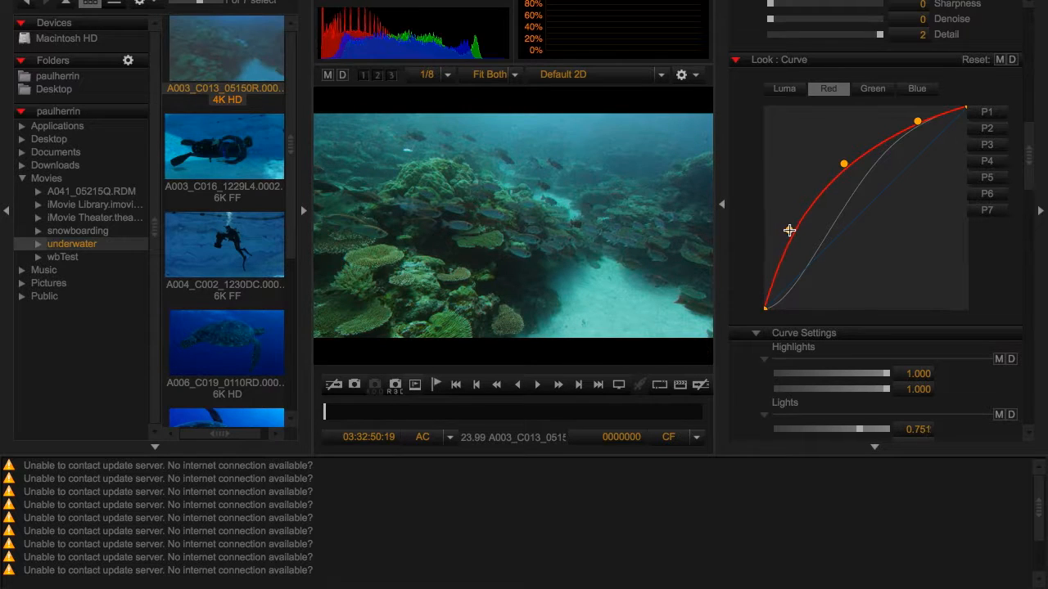
left_click_drag(844, 163, 835, 158)
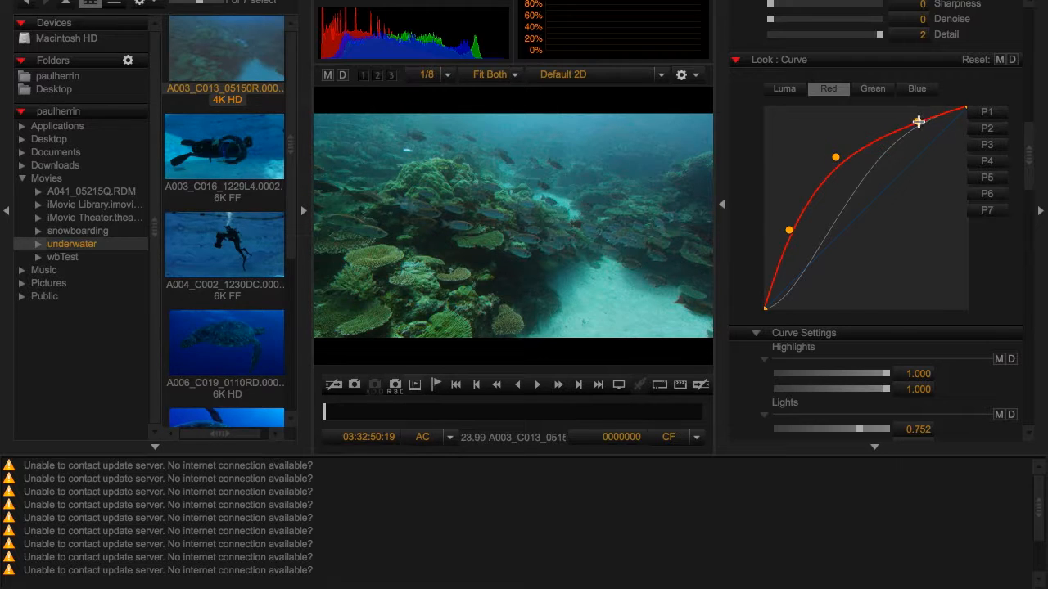
left_click_drag(917, 122, 915, 117)
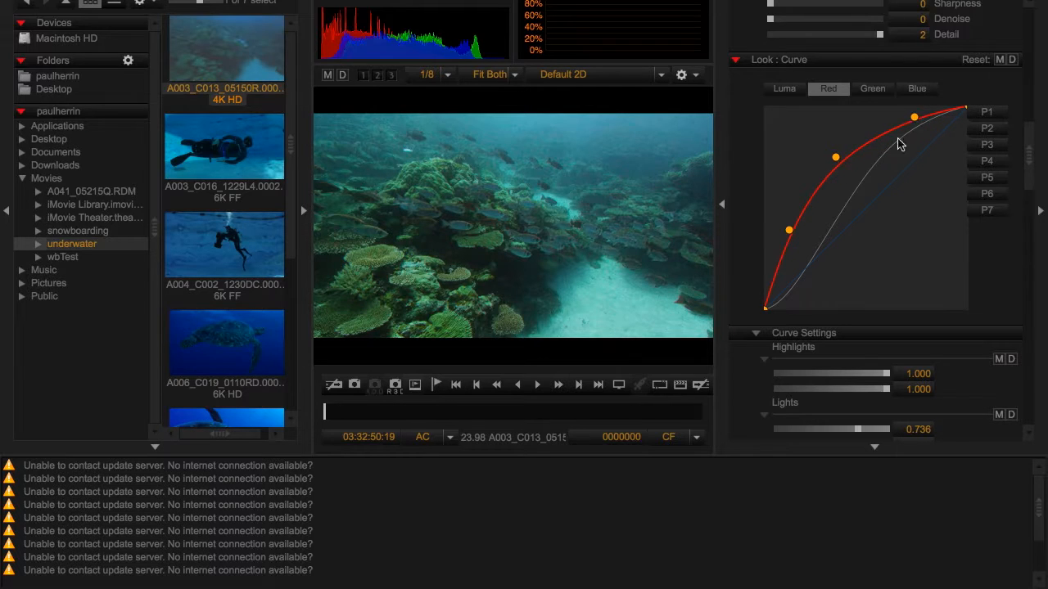
- Fine-tune the Red curve by nudging the shadow point slightly toward the dark end and the midtone point slightly higher
left_click_drag(789, 231, 784, 229)
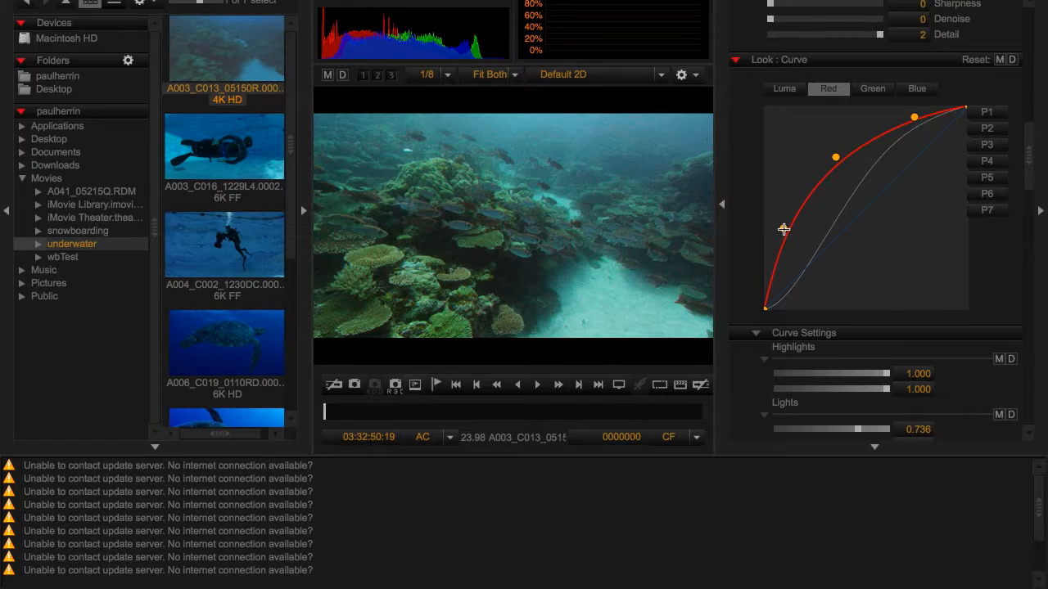
mouse_move(835, 156)
left_mouse_down()
mouse_move(818, 141)
mouse_move(834, 155)
left_mouse_up()
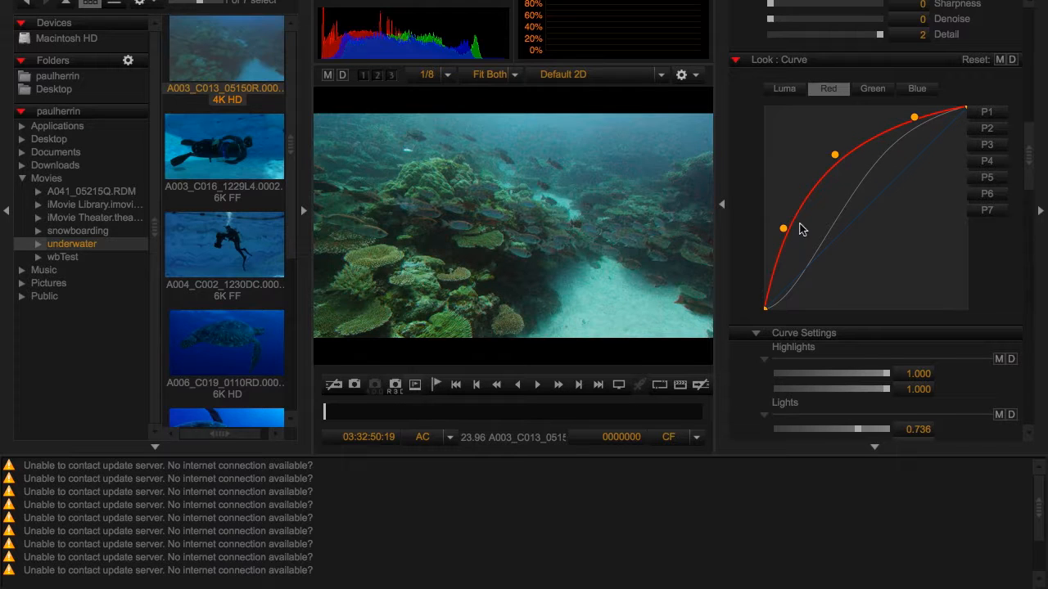
left_click_drag(782, 228, 785, 230)
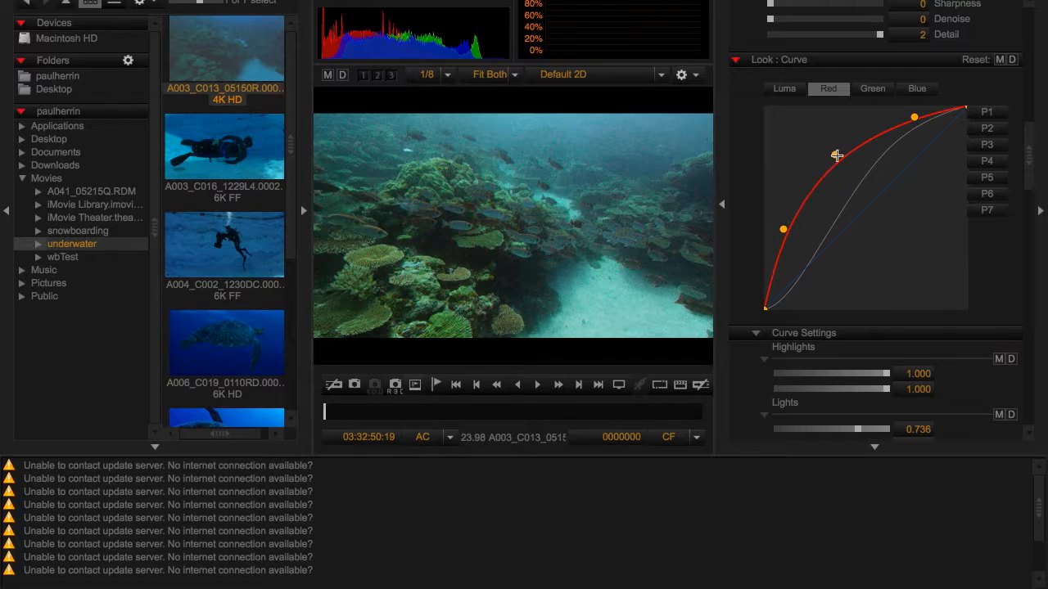
left_click_drag(837, 155, 832, 152)
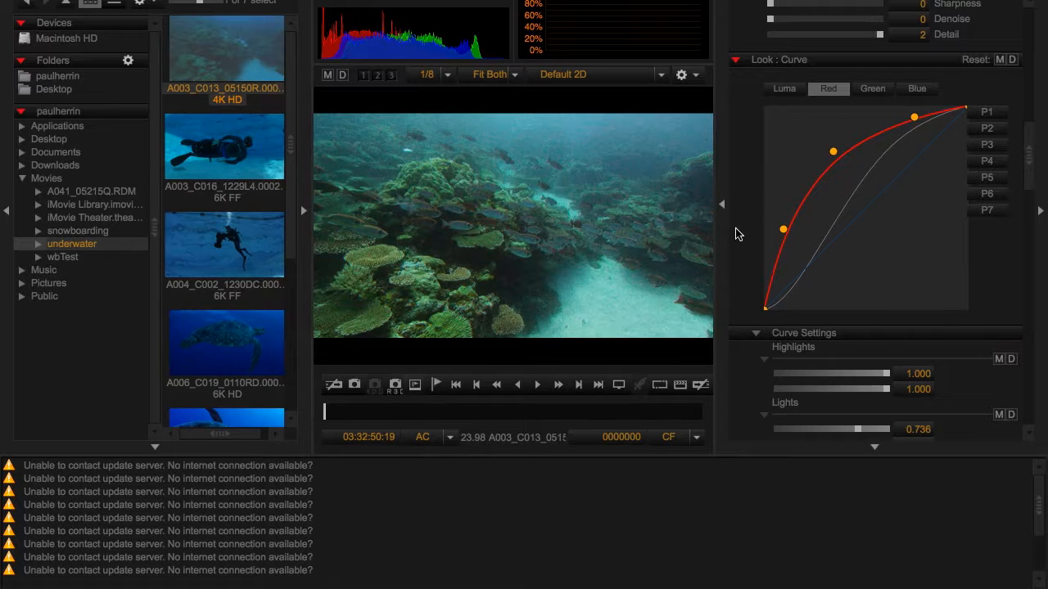
scroll(735, 235, "up", 3)
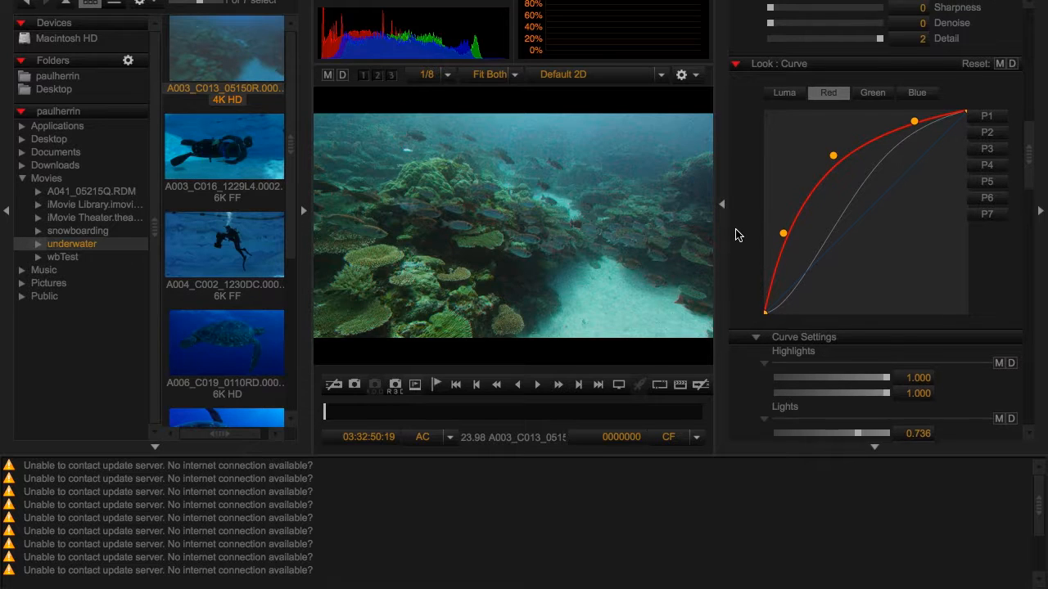
- Lower the Green curve's shadow point slightly below the diagonal and nudge its midtone point slightly down
scroll(735, 235, "up", 1)
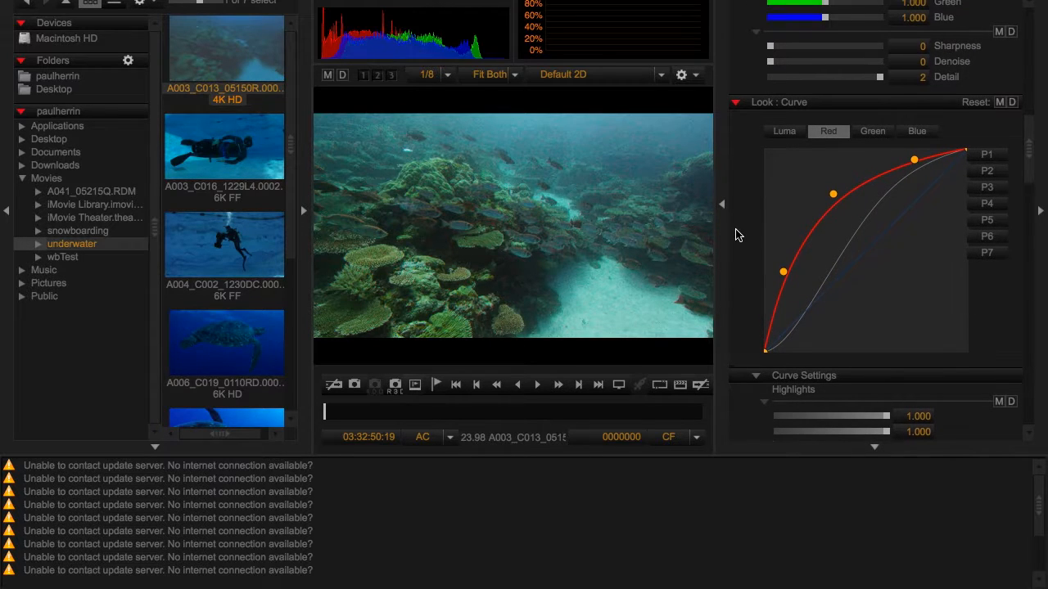
scroll(735, 235, "up", 2)
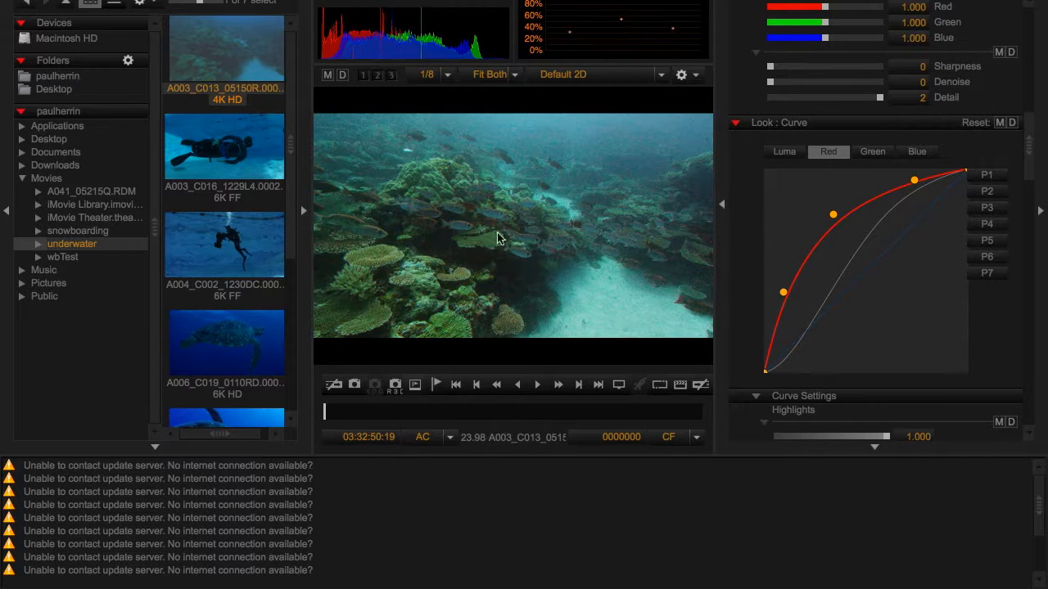
left_click(873, 152)
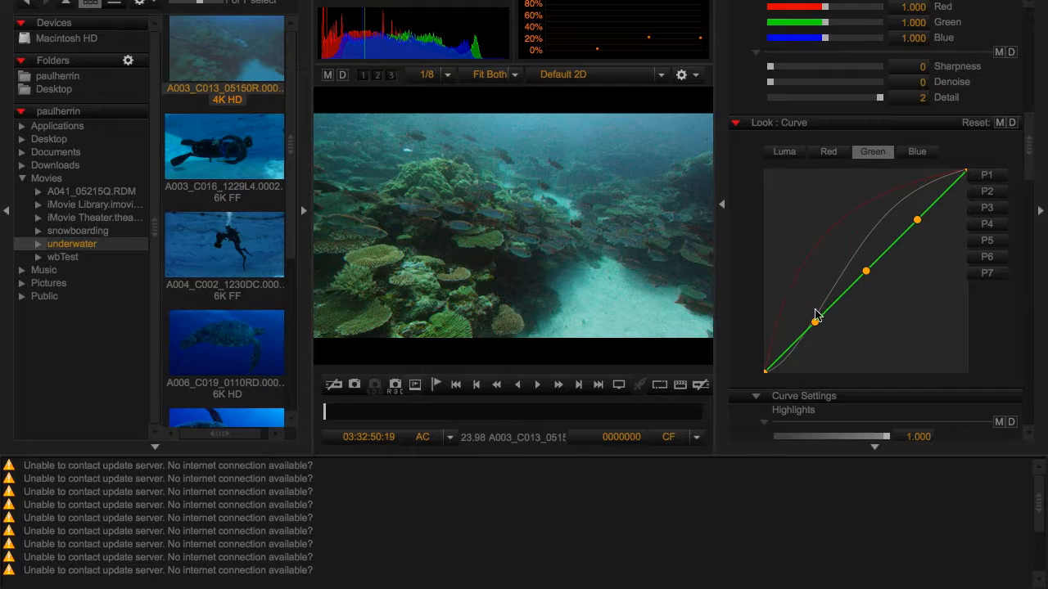
mouse_move(816, 322)
left_mouse_down()
mouse_move(812, 311)
mouse_move(816, 330)
left_mouse_up()
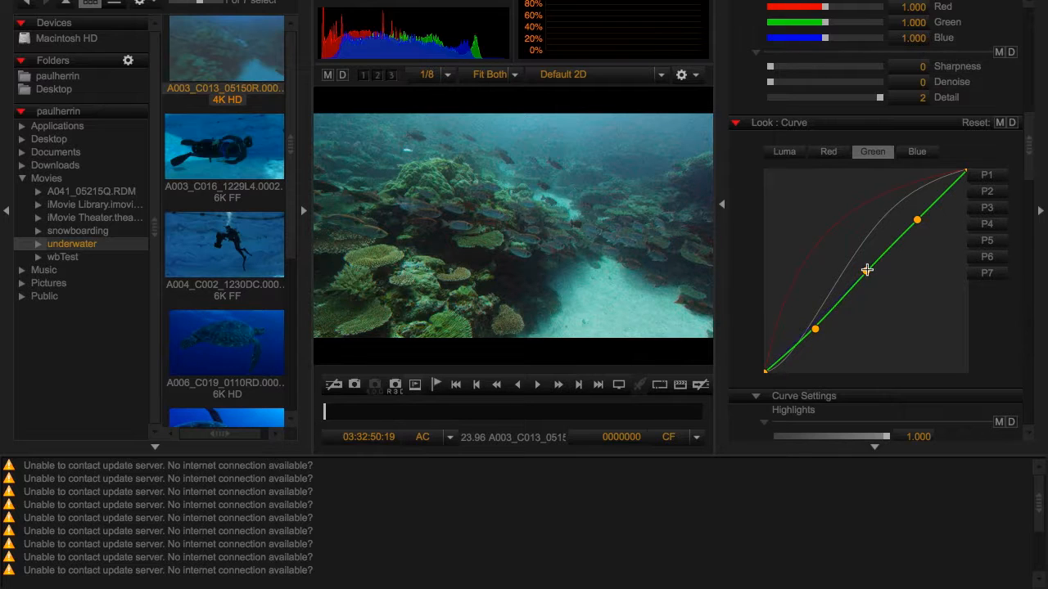
left_click_drag(868, 271, 869, 275)
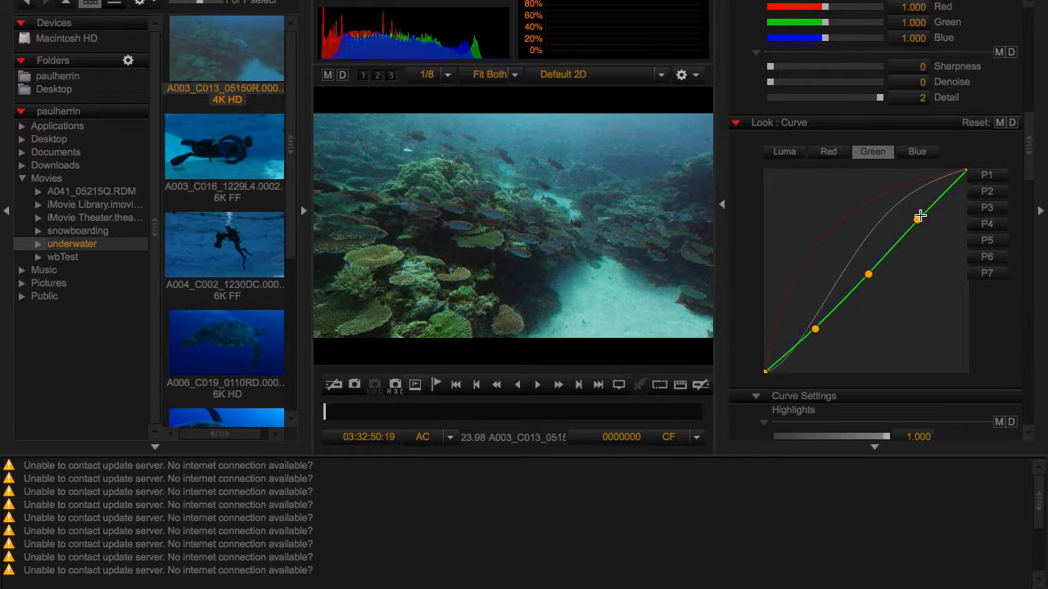
- Shape the Blue curve with Darks at about 0.228, 0.224, Midtones at about 0.500, 0.548 and Lights at about 0.752, 0.800
left_click(922, 153)
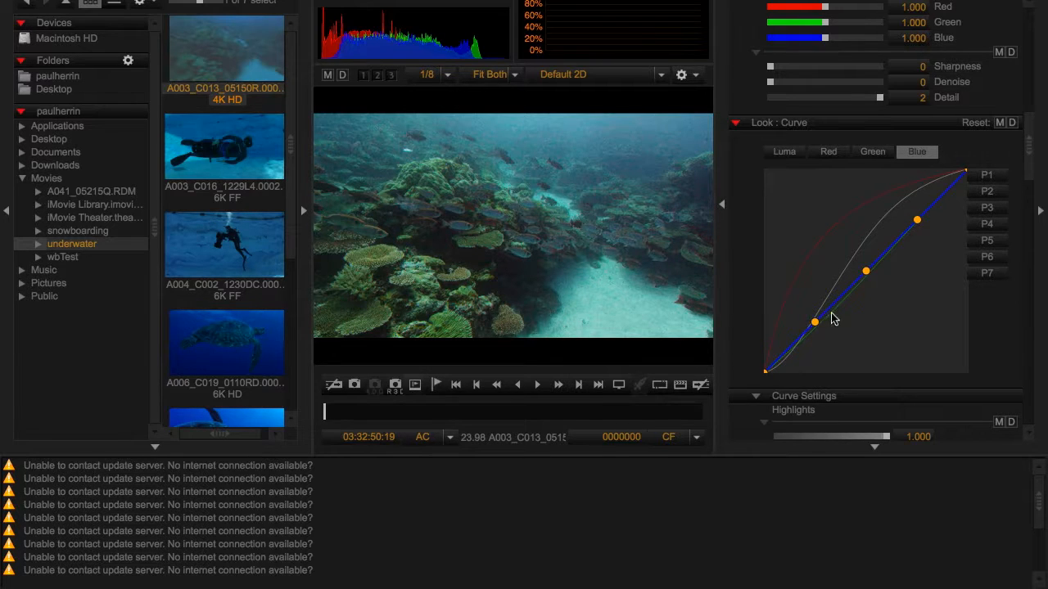
mouse_move(813, 323)
left_mouse_down()
mouse_move(811, 334)
mouse_move(809, 306)
mouse_move(810, 328)
left_mouse_up()
mouse_move(866, 271)
left_mouse_down()
mouse_move(869, 280)
mouse_move(867, 266)
left_mouse_up()
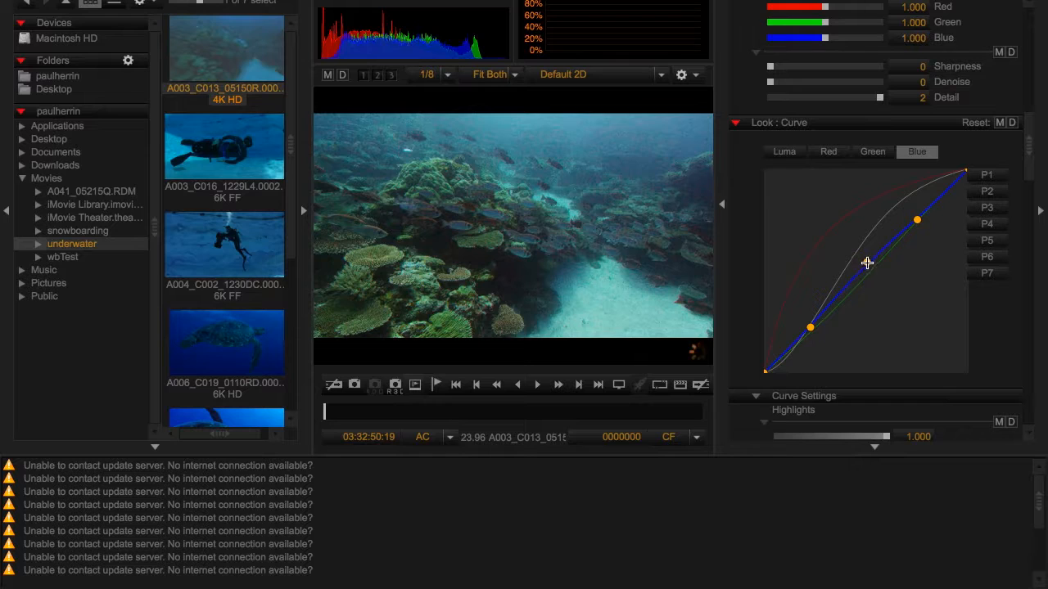
left_click(866, 261)
mouse_move(919, 219)
left_mouse_down()
mouse_move(918, 241)
mouse_move(918, 195)
mouse_move(918, 214)
left_mouse_up()
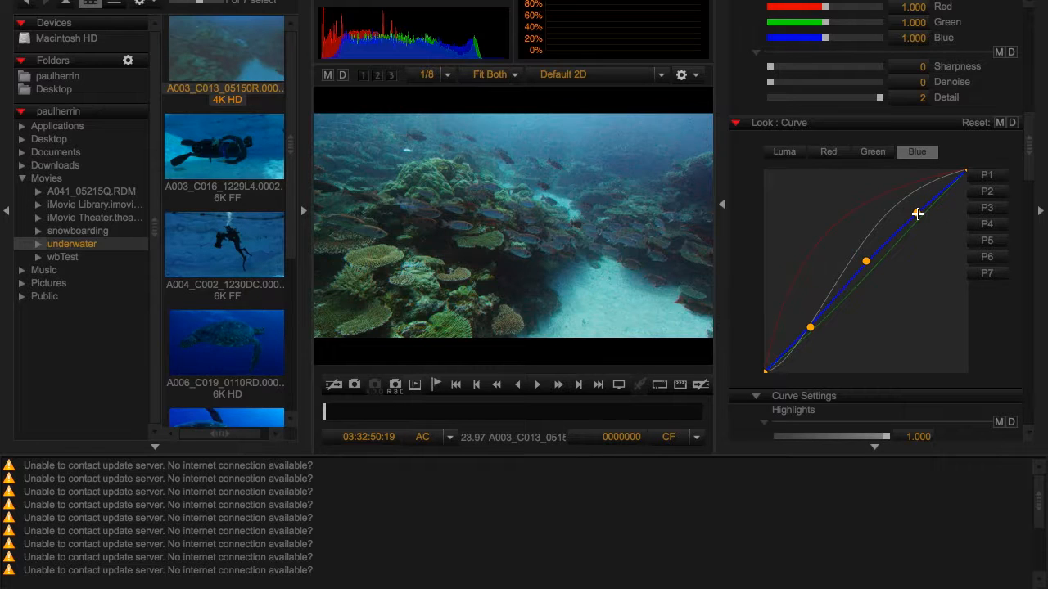
mouse_move(918, 214)
left_mouse_down()
mouse_move(918, 201)
mouse_move(917, 211)
left_mouse_up()
- Examine the Blue curve's numeric settings from Highlights to Shadows and the start of the Lift, Gamma and Gain controls
left_click_drag(1031, 152, 1032, 210)
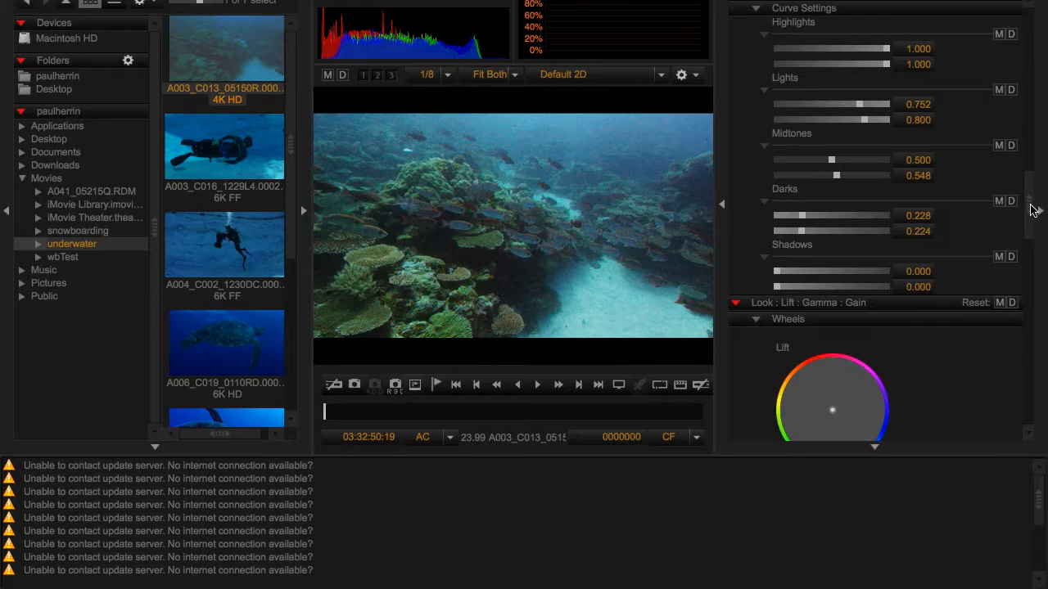
scroll(1031, 211, "down", 3)
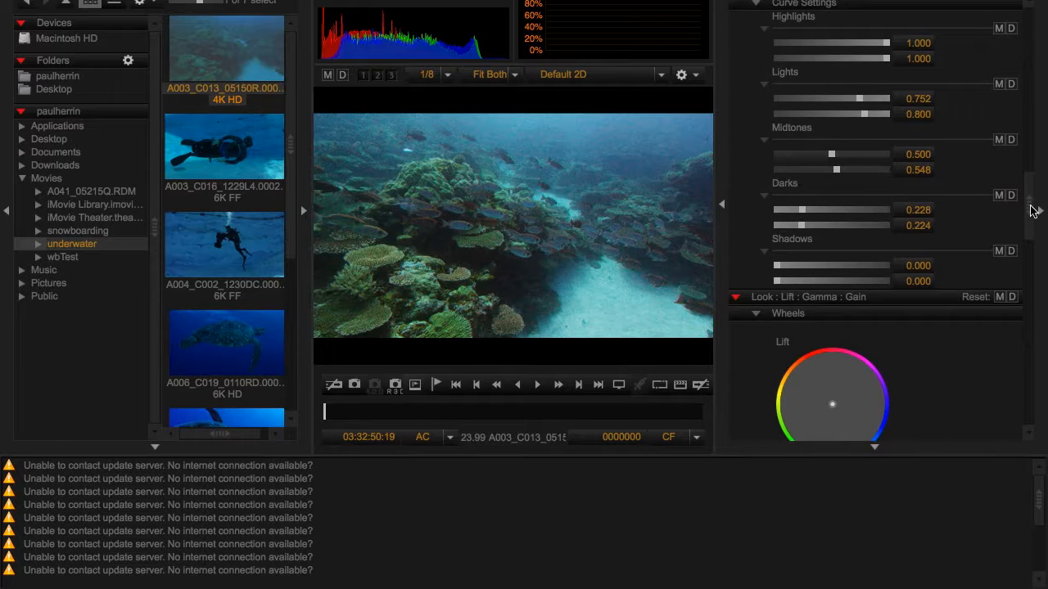
scroll(1032, 210, "up", 3)
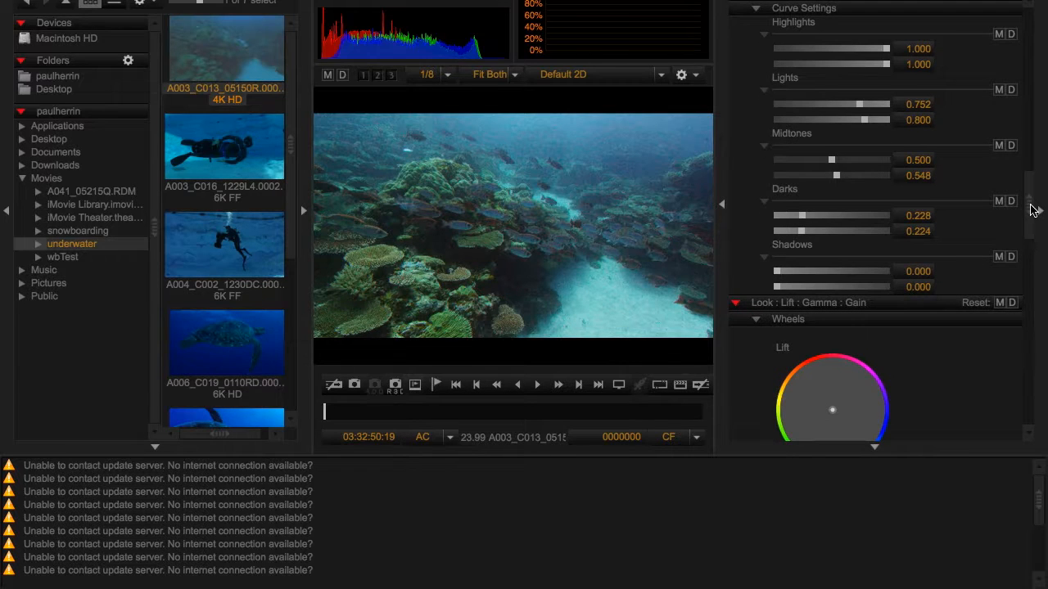
scroll(1031, 211, "up", 1)
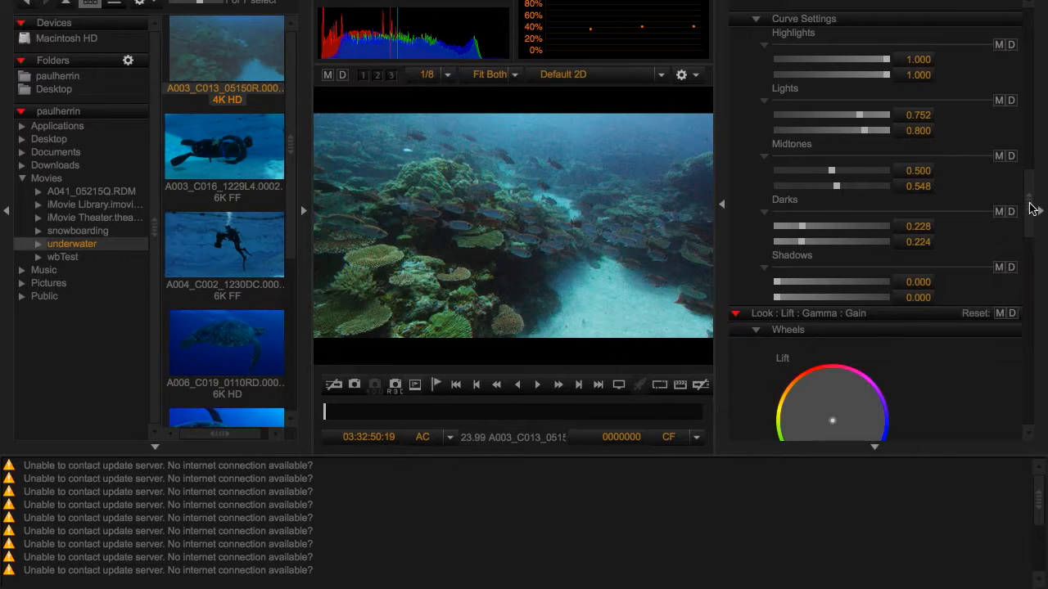
scroll(1032, 209, "up", 1)
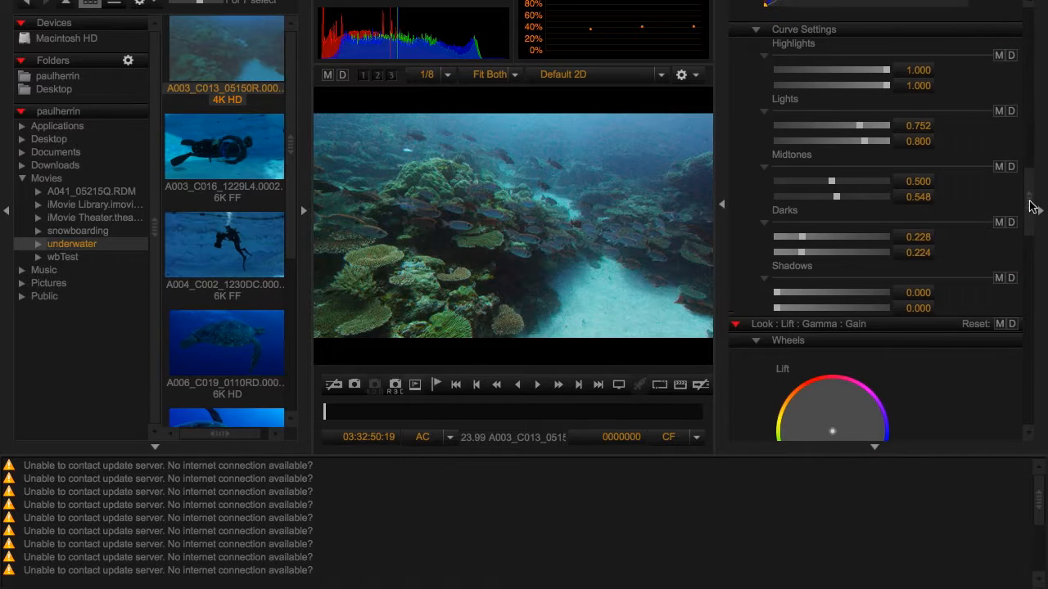
scroll(1033, 209, "down", 3)
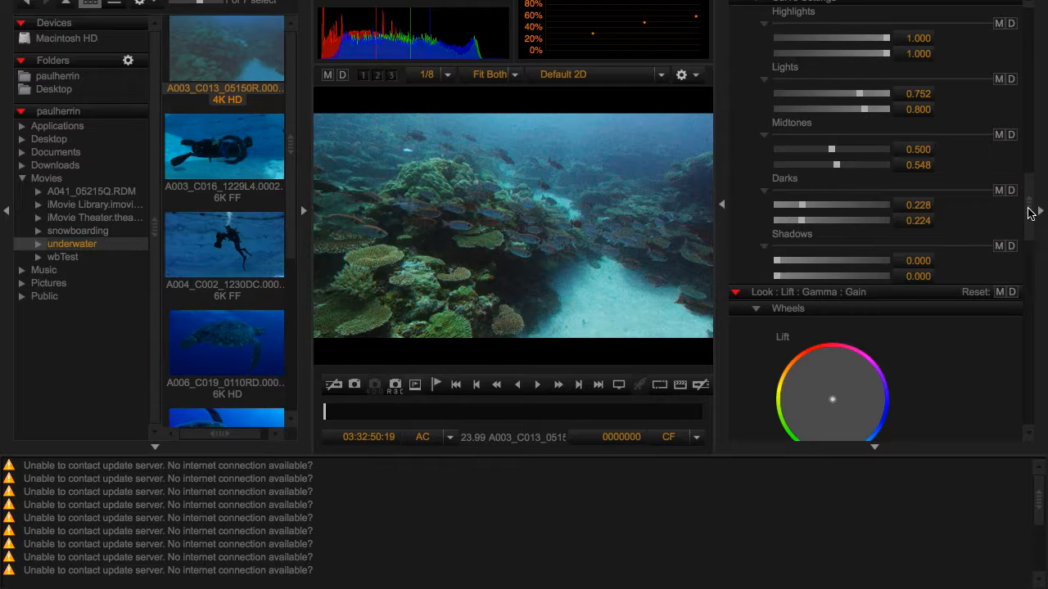
left_click_drag(1028, 208, 1030, 238)
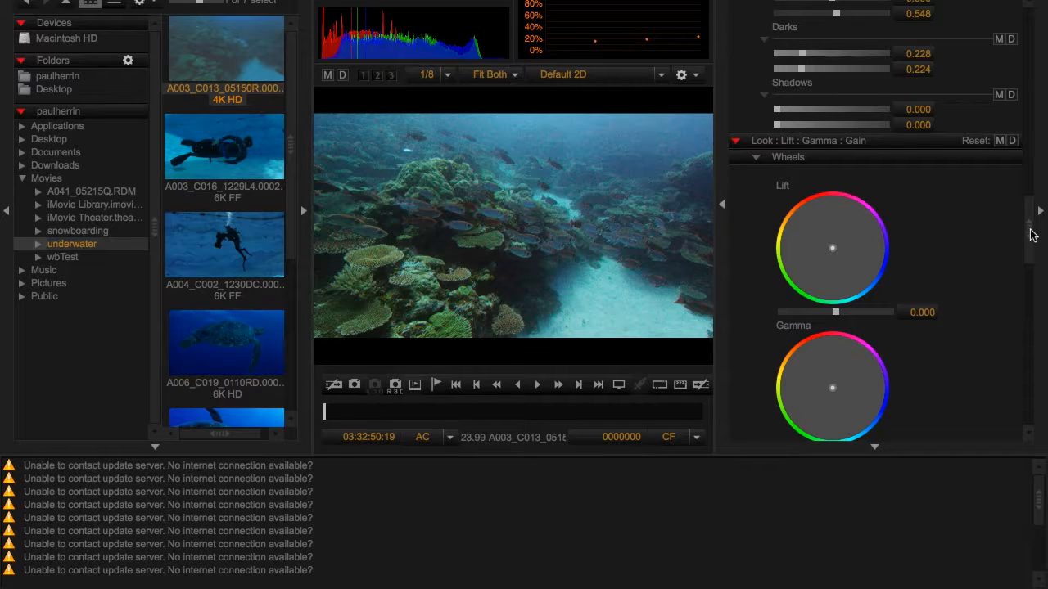
scroll(1031, 234, "down", 2)
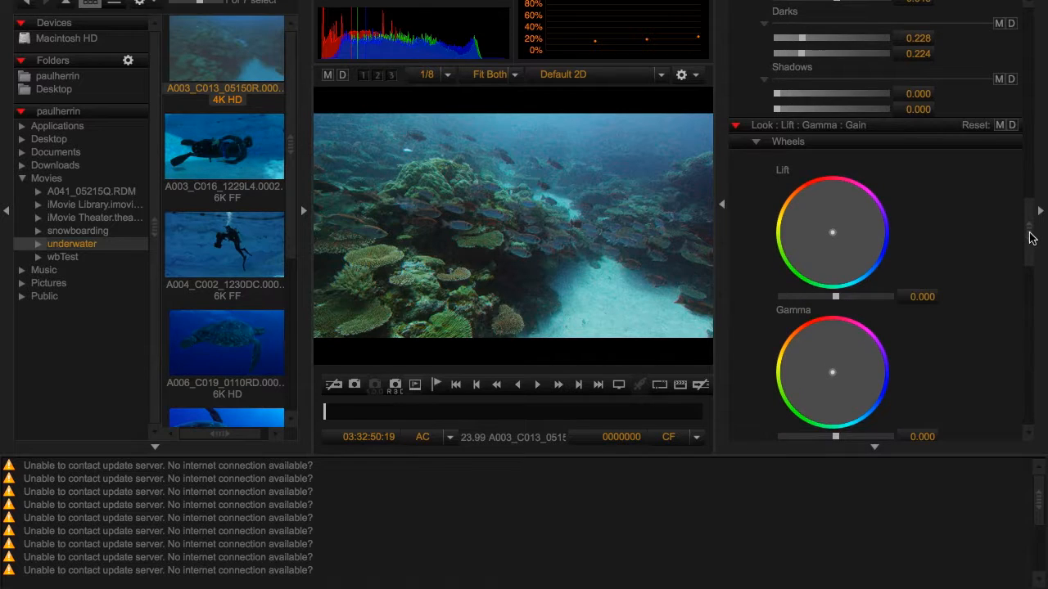
scroll(1031, 217, "up", 10)
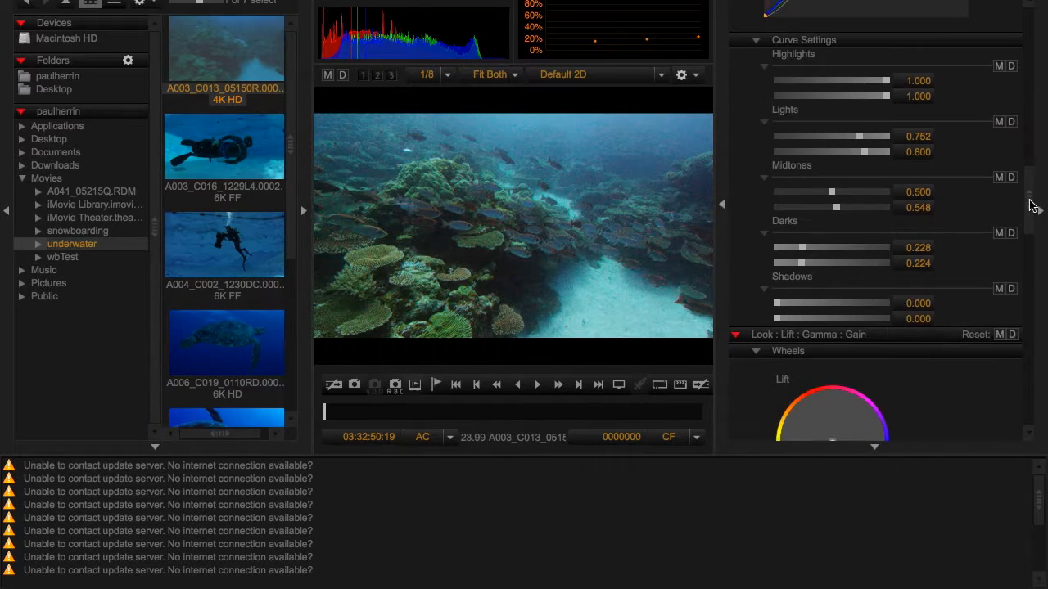
scroll(1030, 208, "down", 2)
scroll(1032, 211, "down", 1)
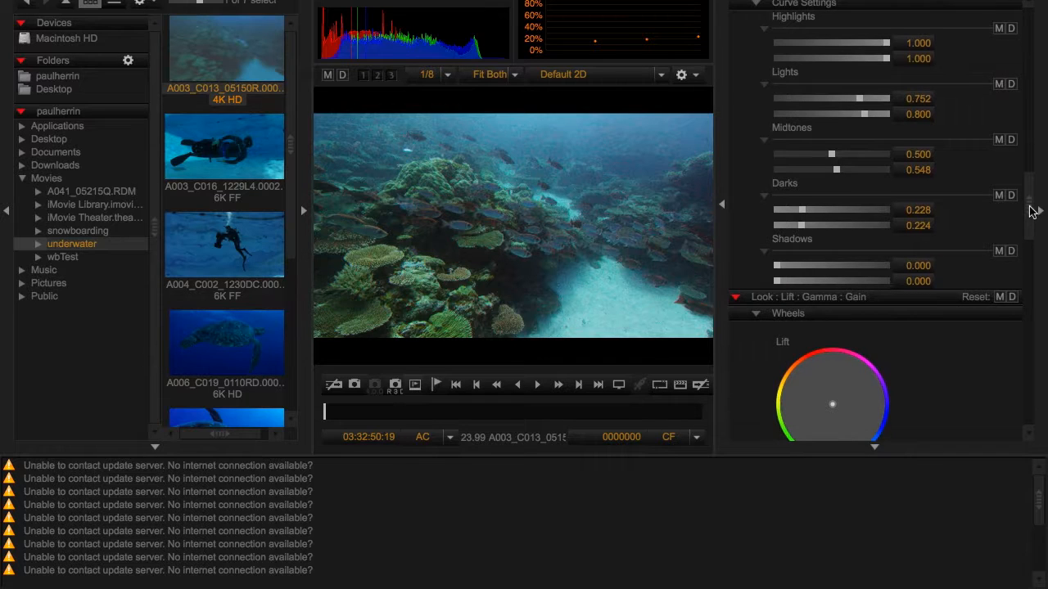
- Nudge the Lift, Gamma and Gain color wheels slightly toward red, moving Gamma the furthest with a touch of orange
left_click_drag(1031, 211, 1025, 258)
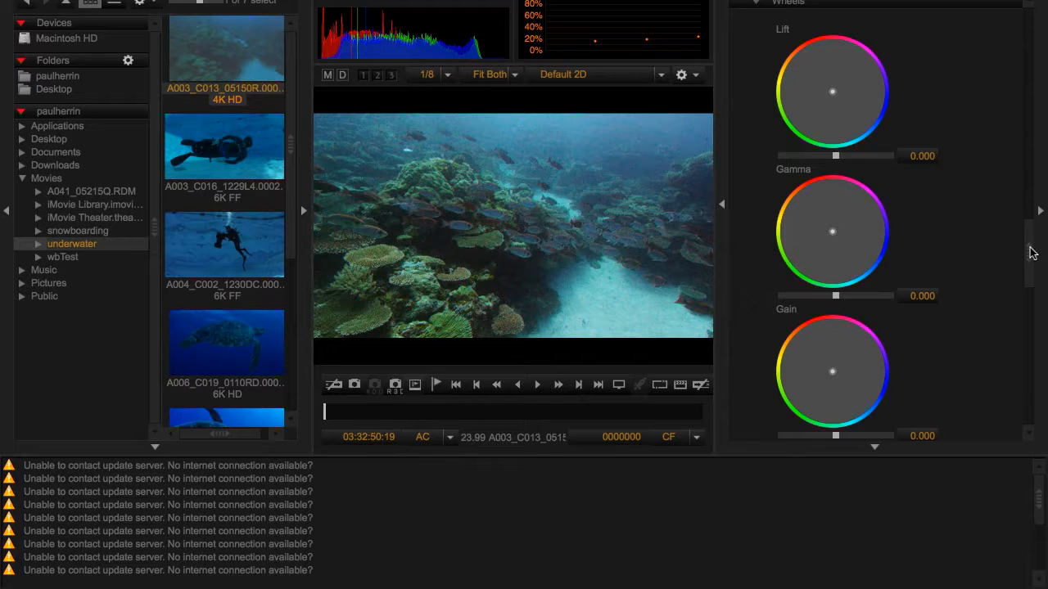
mouse_move(1031, 253)
left_mouse_down()
mouse_move(1031, 234)
mouse_move(1031, 254)
left_mouse_up()
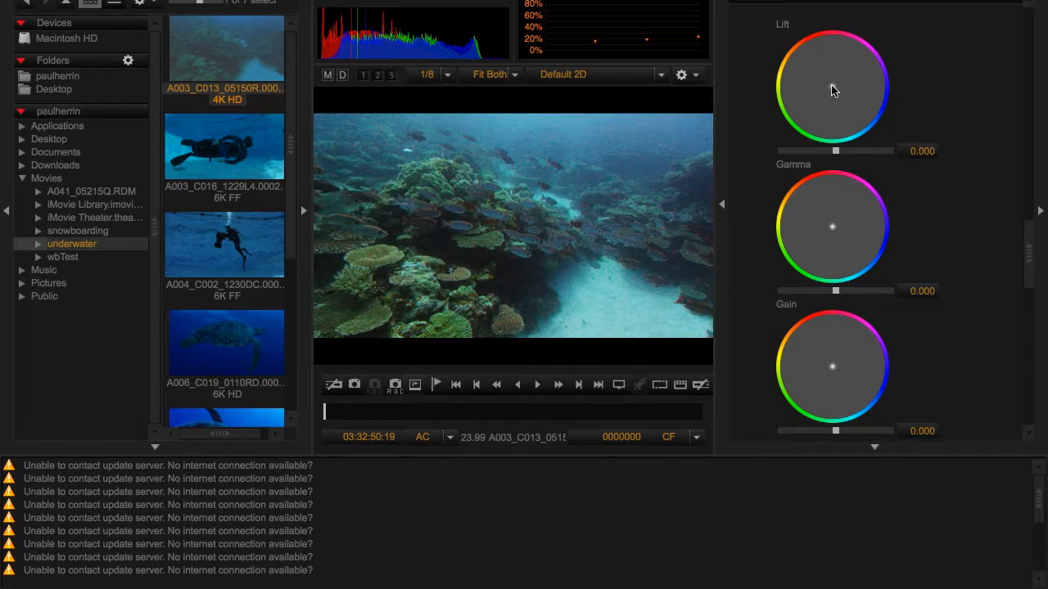
left_click_drag(832, 87, 832, 86)
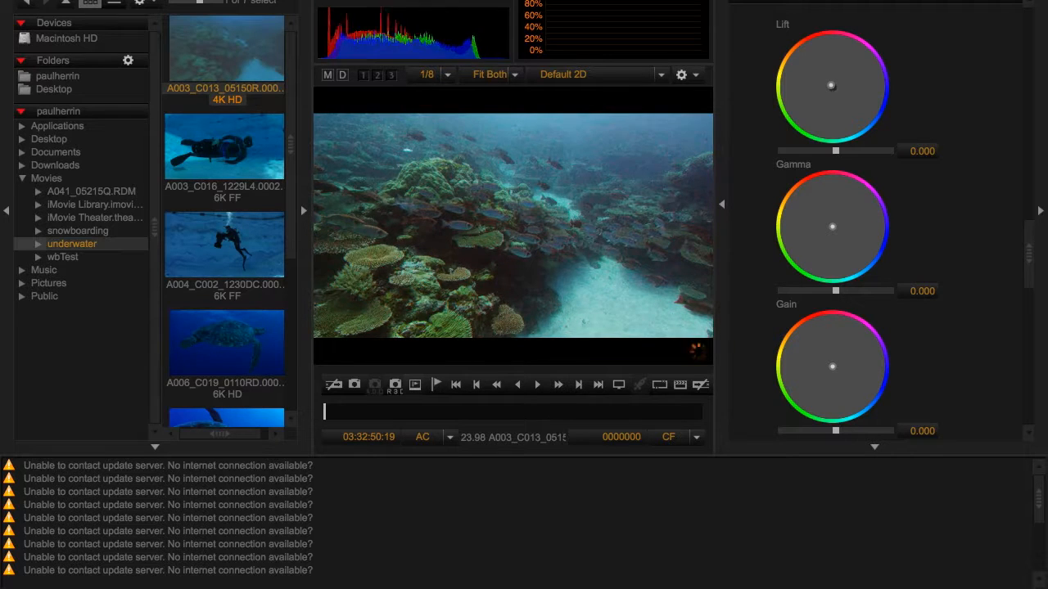
left_click_drag(832, 85, 833, 84)
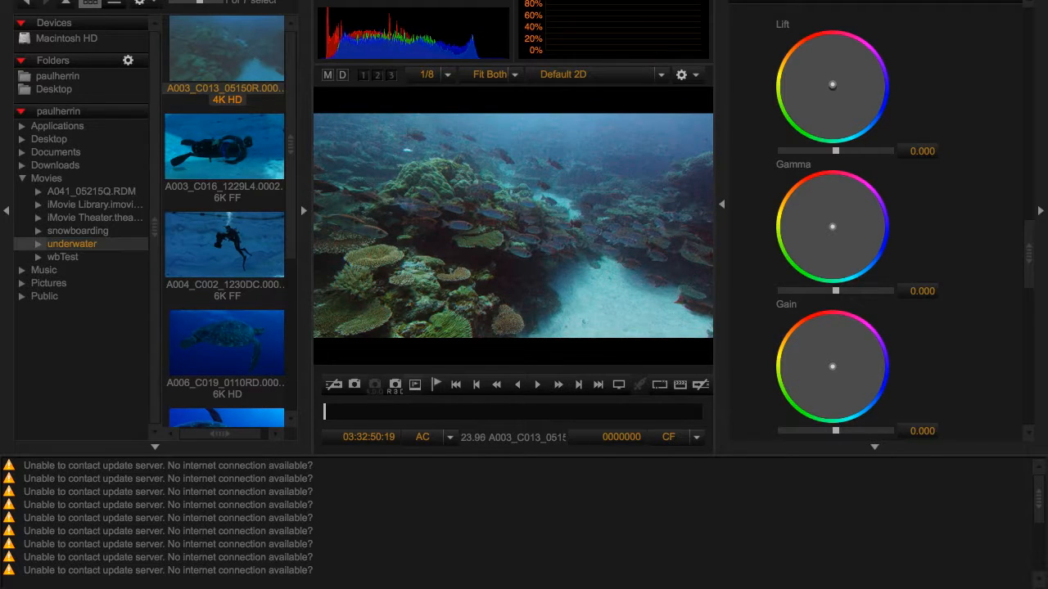
left_click_drag(833, 229, 829, 219)
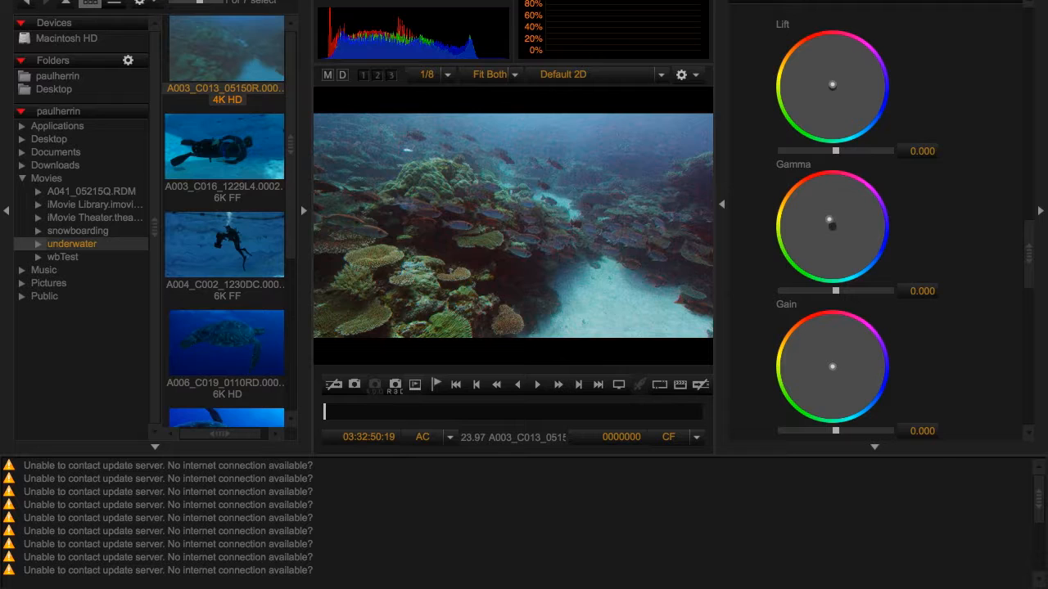
left_click_drag(833, 368, 832, 366)
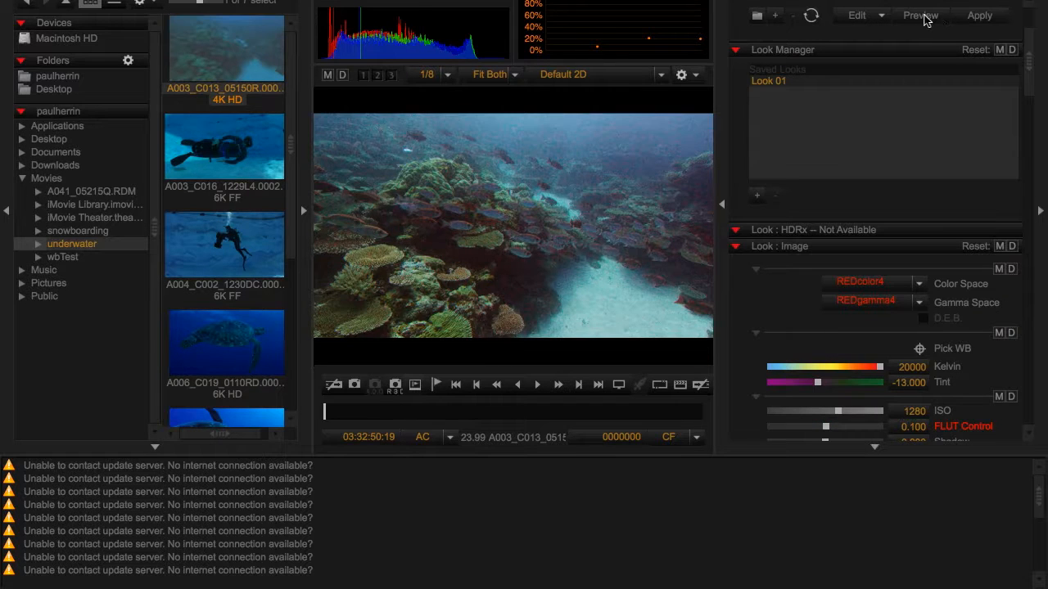
- Compare the graded image with the original by toggling the look preview off and on
left_click(926, 20)
left_click(925, 20)
left_click(926, 16)
left_click(926, 18)
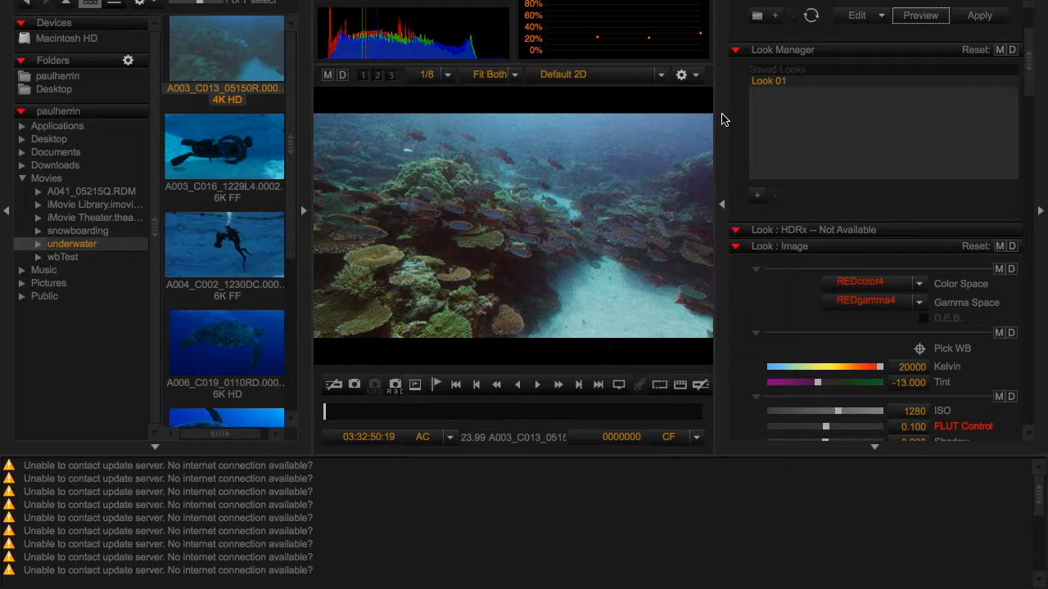
- Take a snapshot of the graded frame
left_click(354, 386)
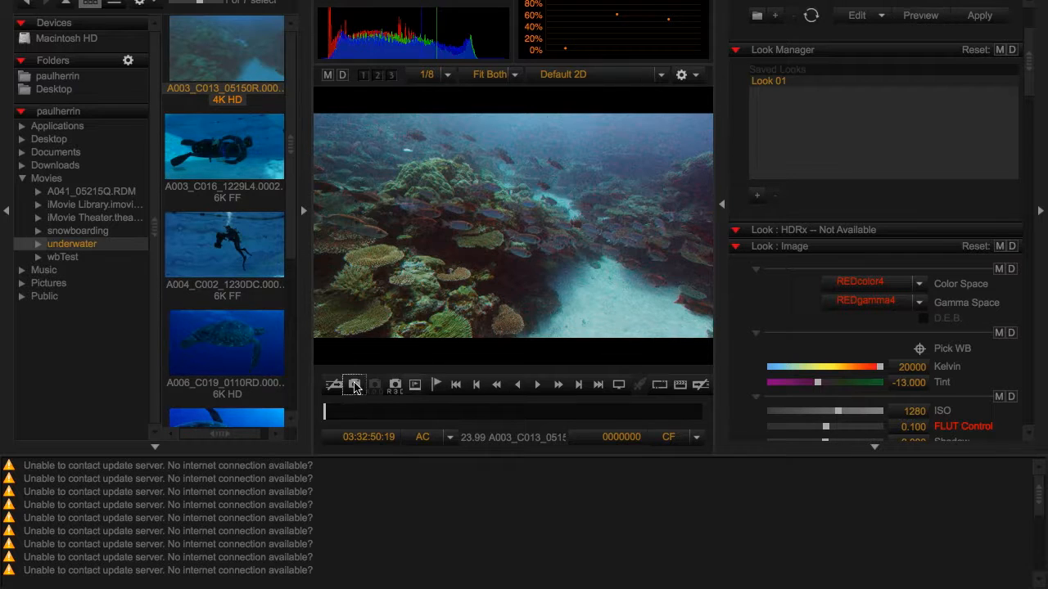